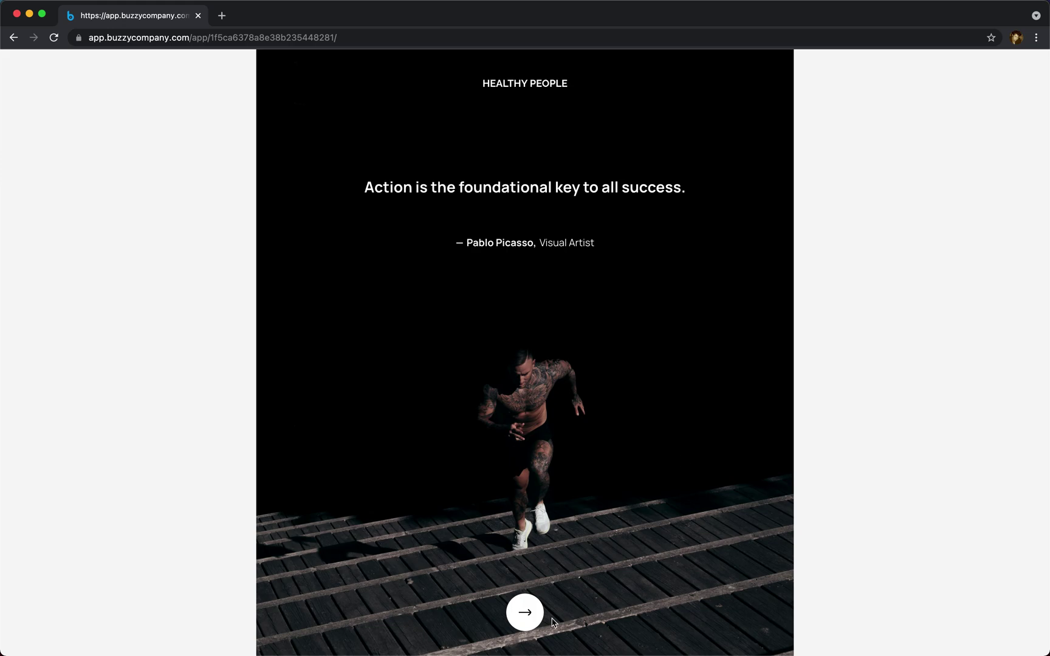
Step: Move past the intro quote, browse the Workout list, then return home and open Meditation
{"action": "left_click", "coordinate": [525, 613]}
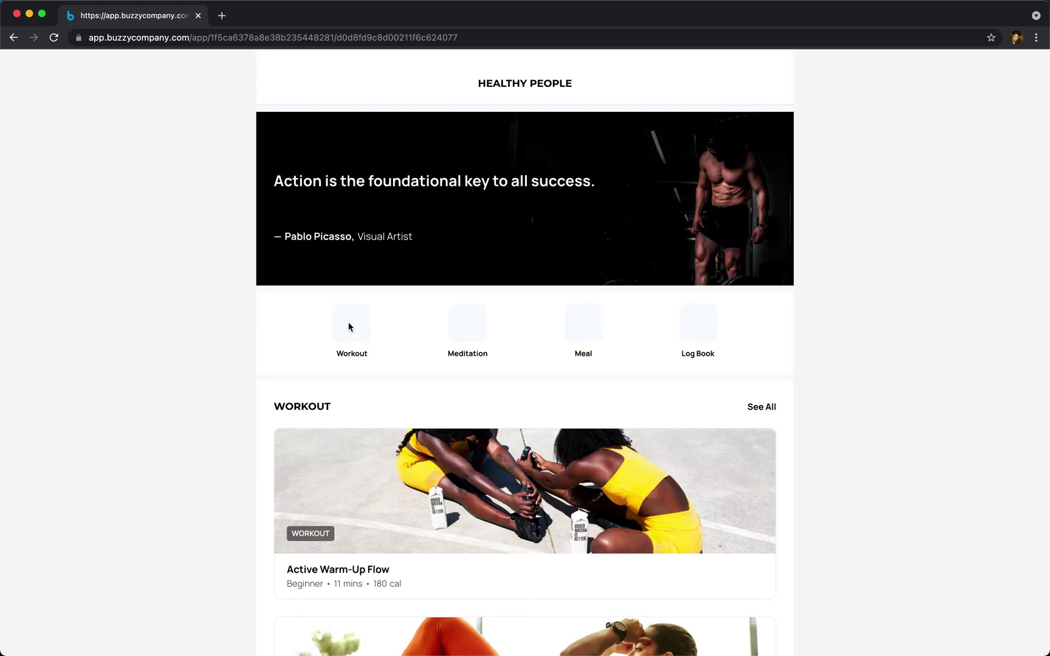
{"action": "scroll", "coordinate": [398, 271], "scroll_direction": "down", "scroll_amount": 2}
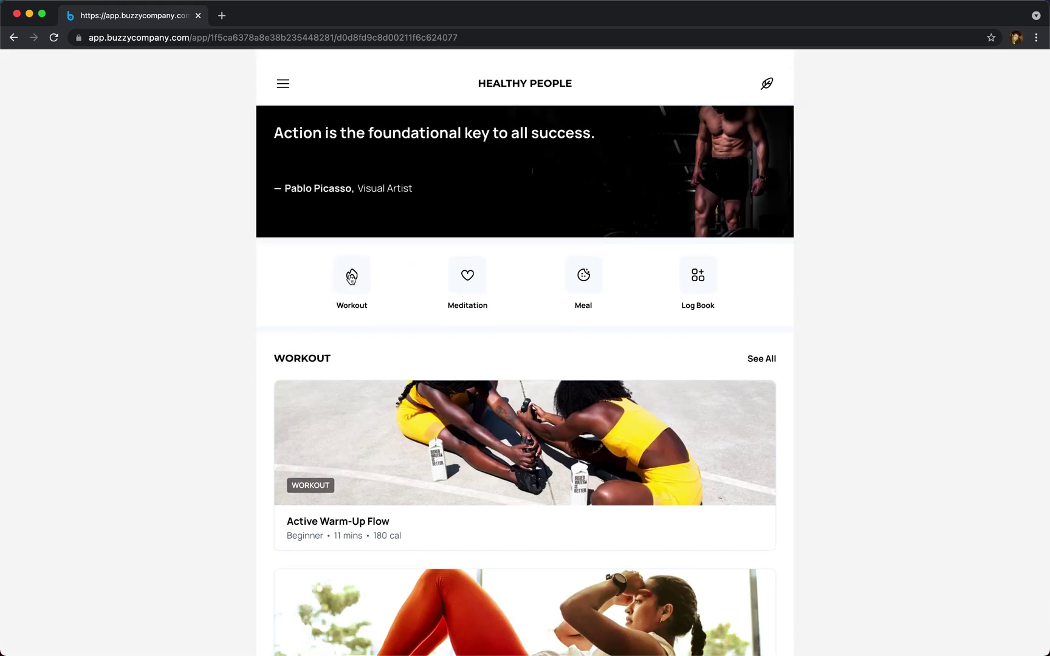
{"action": "left_click", "coordinate": [351, 278]}
{"action": "scroll", "coordinate": [399, 342], "scroll_direction": "down", "scroll_amount": 3}
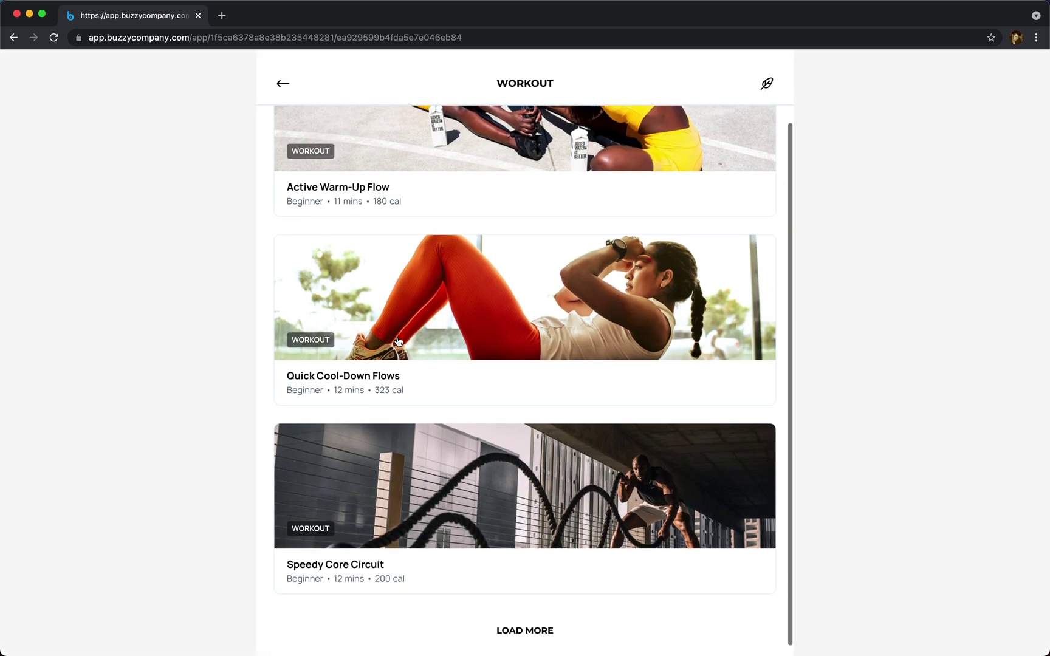
{"action": "scroll", "coordinate": [399, 342], "scroll_direction": "up", "scroll_amount": 3}
{"action": "left_click", "coordinate": [283, 84]}
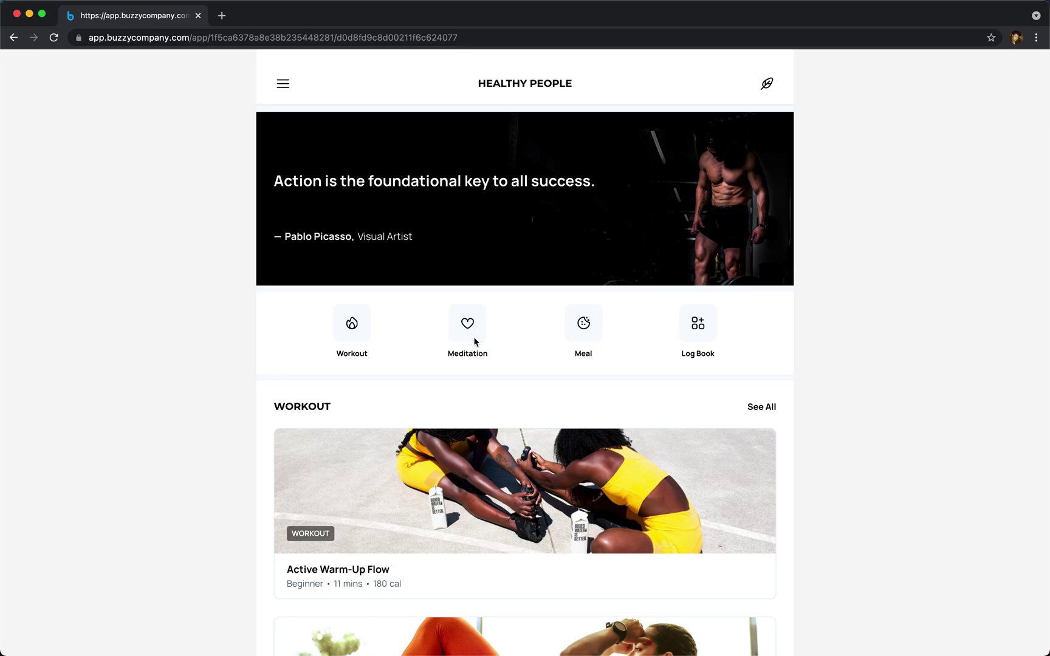
{"action": "left_click", "coordinate": [475, 342]}
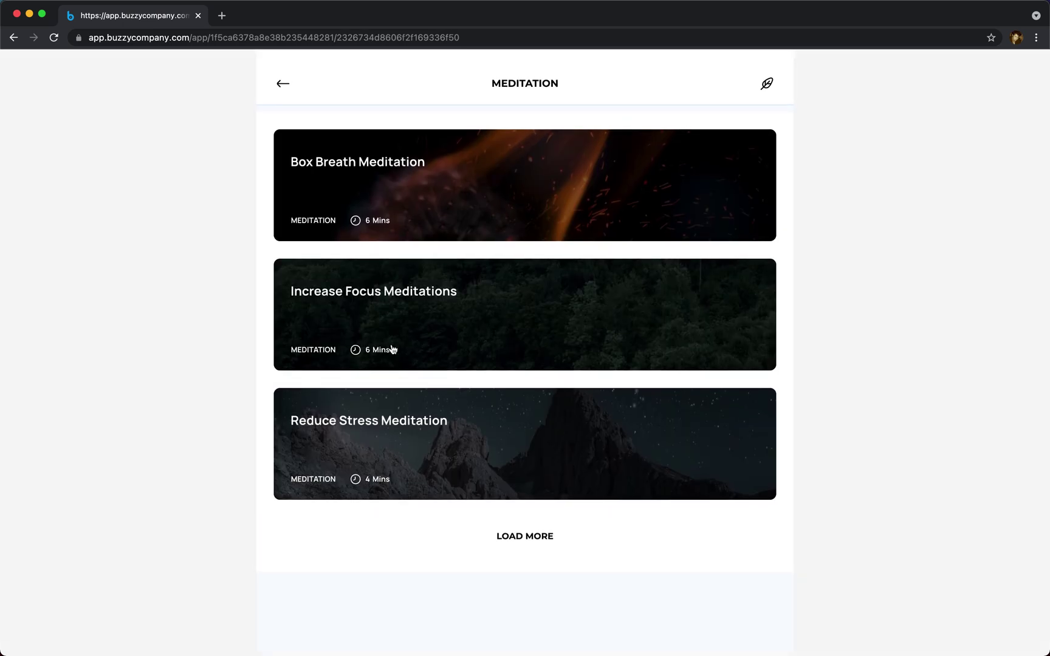
Step: Post a four-star 'Calming' review on Increase Focus Meditations
{"action": "left_click", "coordinate": [422, 302]}
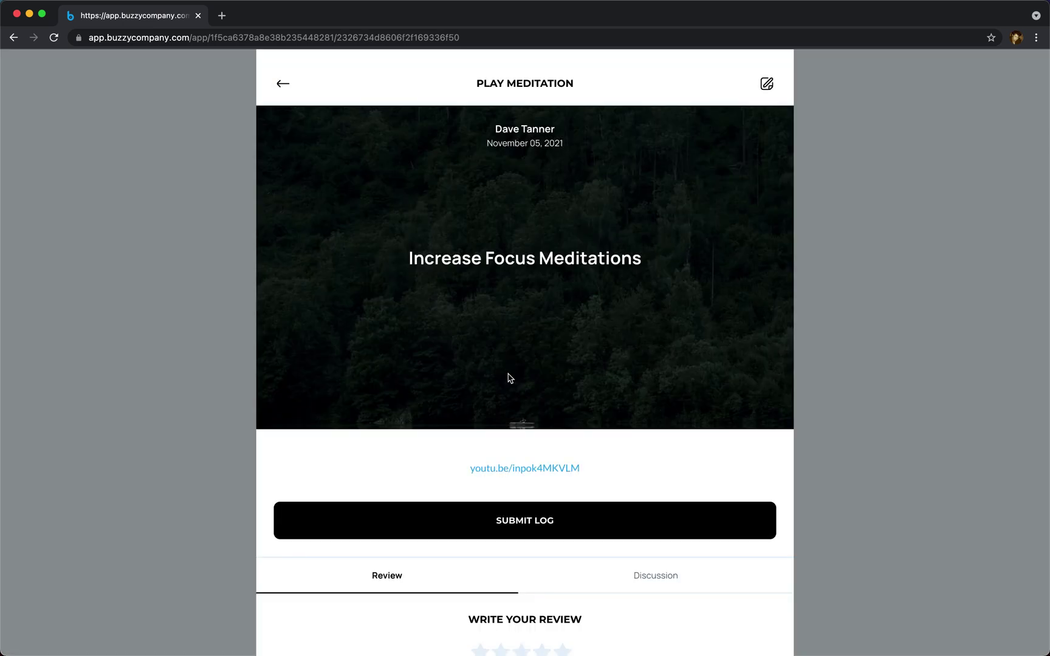
{"action": "scroll", "coordinate": [514, 381], "scroll_direction": "down", "scroll_amount": 3}
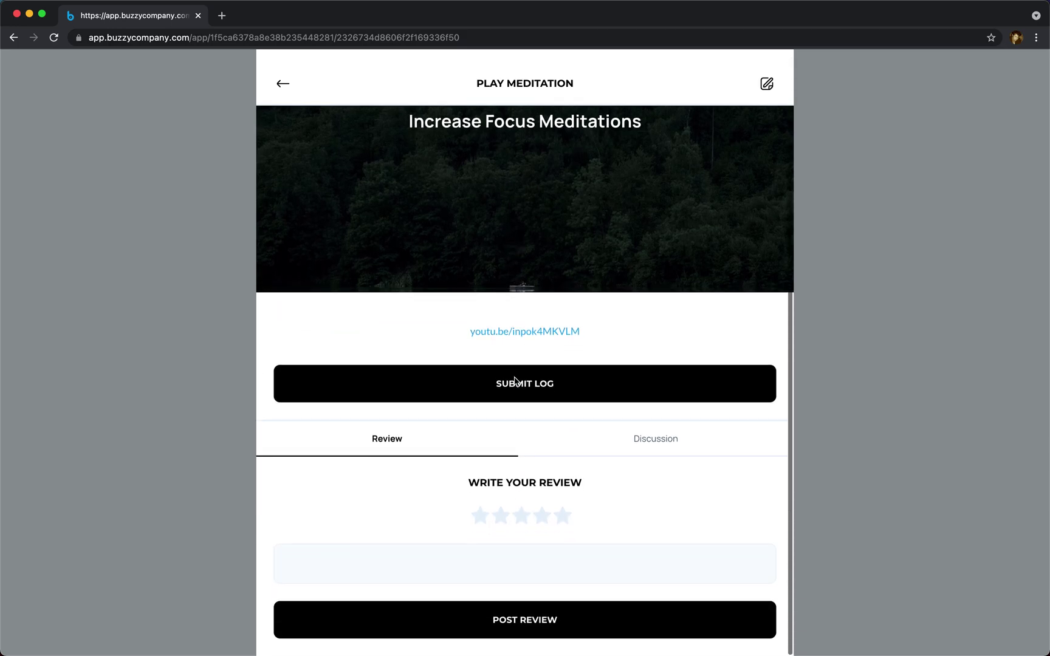
{"action": "left_click", "coordinate": [541, 518]}
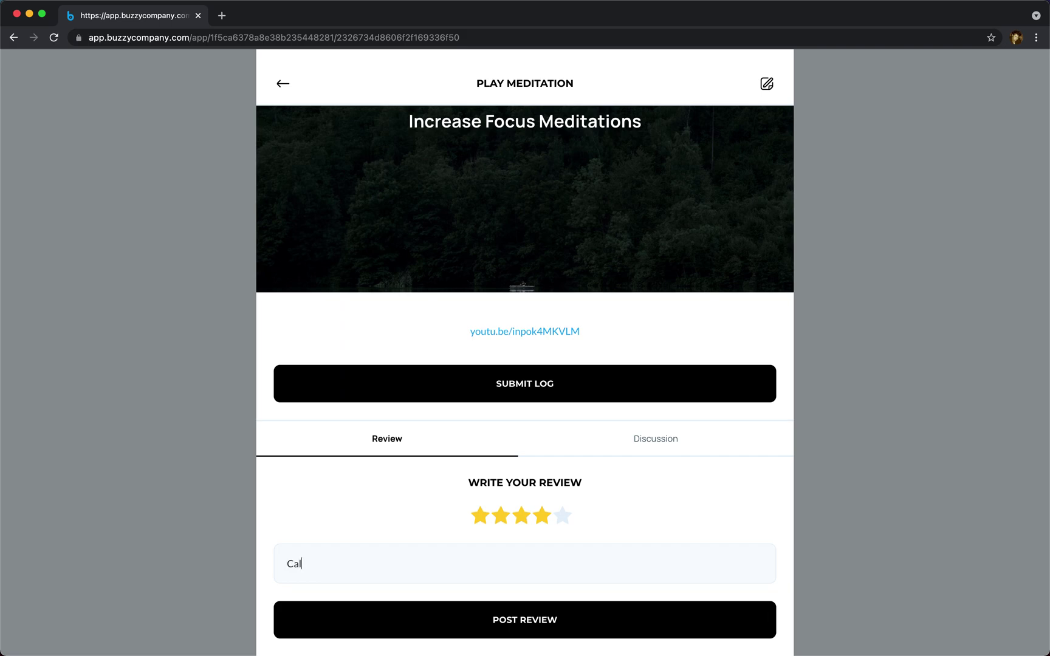
{"action": "left_click", "coordinate": [560, 619]}
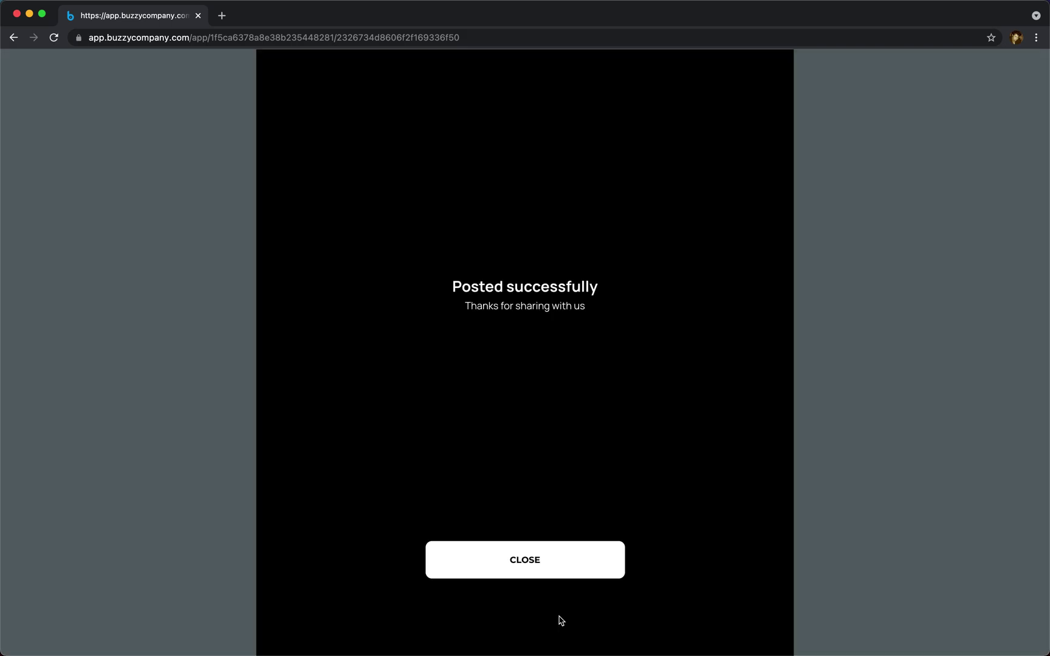
{"action": "left_click", "coordinate": [549, 572]}
Step: Open the Edit Meditation form for Increase Focus Meditations
{"action": "scroll", "coordinate": [547, 571], "scroll_direction": "down", "scroll_amount": 5}
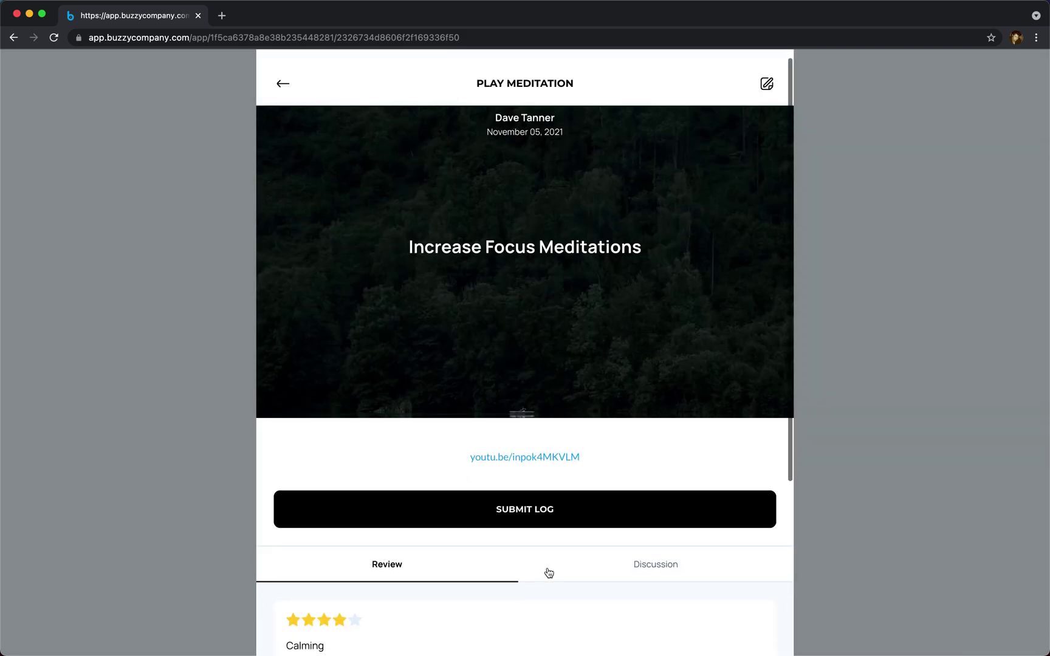
{"action": "scroll", "coordinate": [462, 440], "scroll_direction": "up", "scroll_amount": 5}
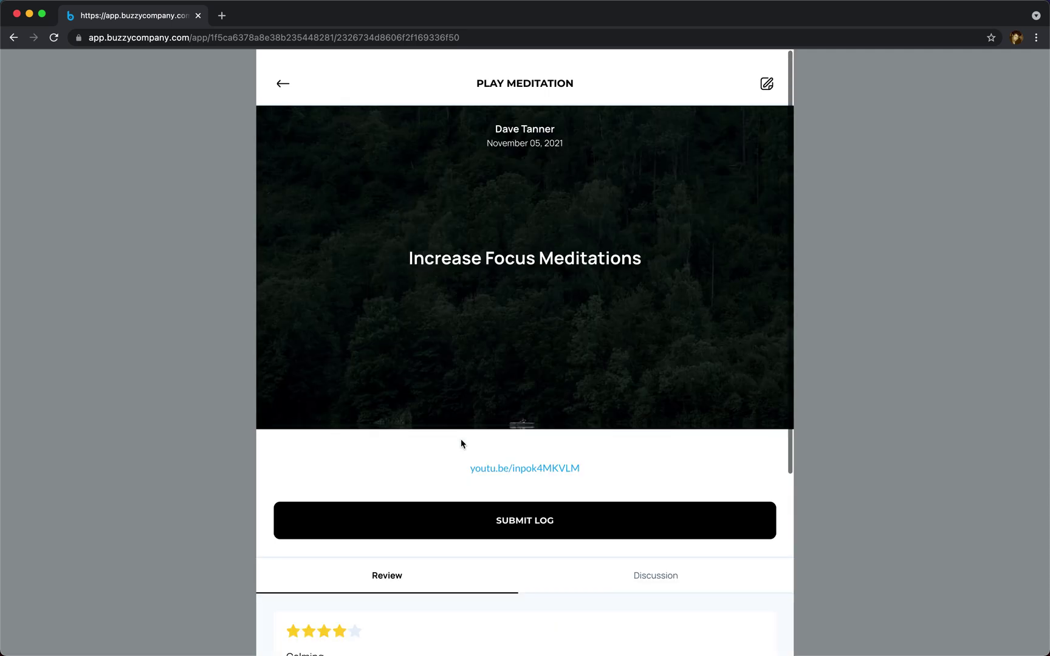
{"action": "left_click", "coordinate": [770, 84]}
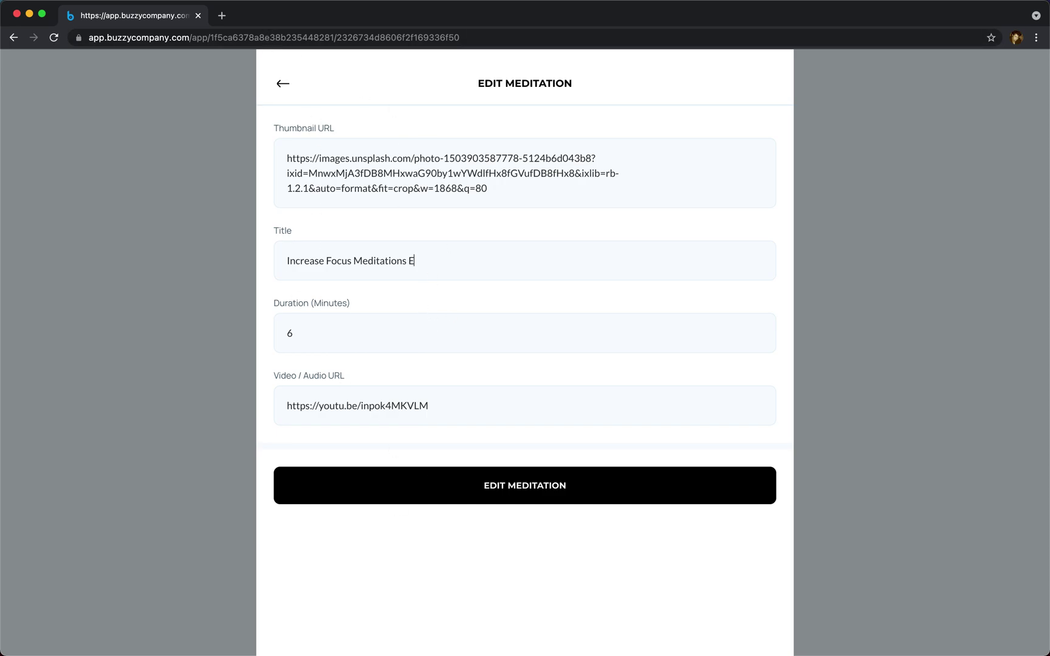
Step: Save the title 'Increase Focus Meditations Edited' and go back to the Meditation list
{"action": "left_click", "coordinate": [517, 480]}
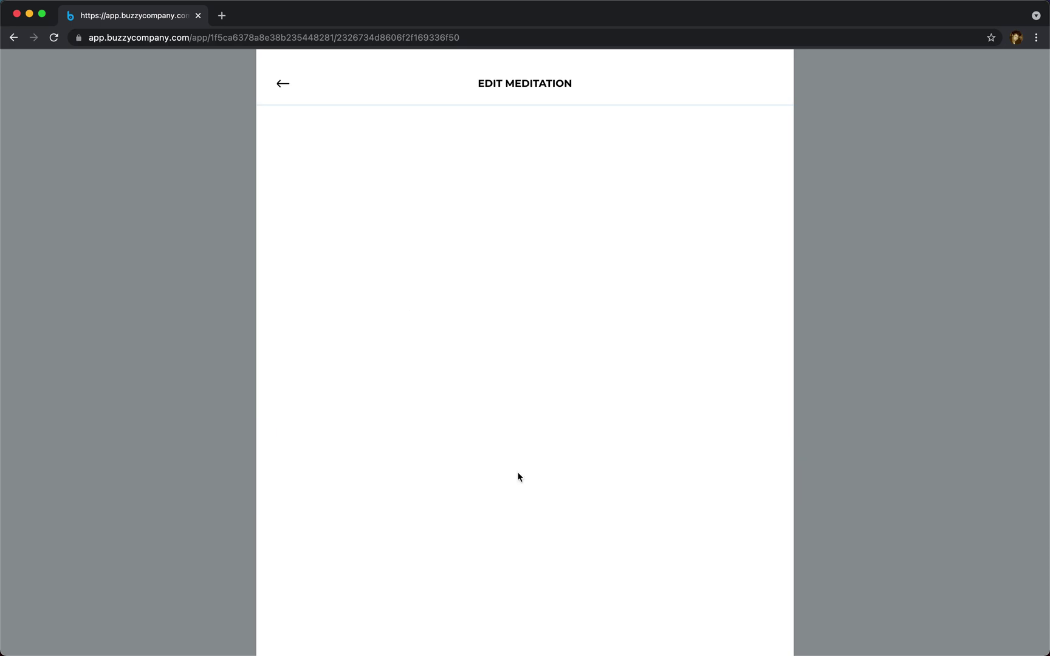
{"action": "left_click", "coordinate": [276, 83]}
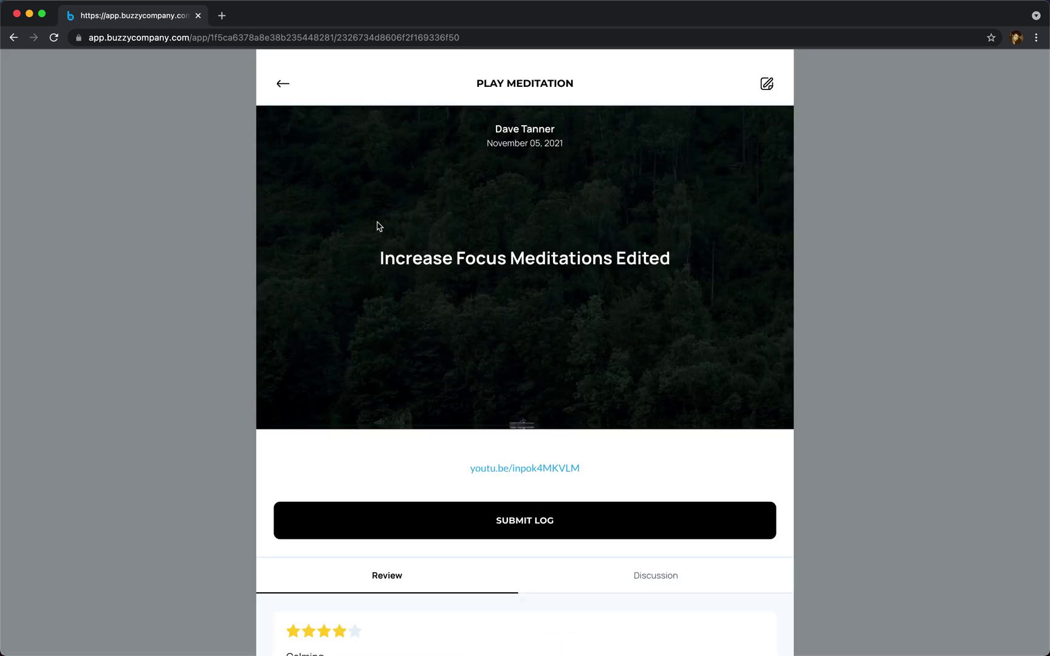
{"action": "scroll", "coordinate": [477, 259], "scroll_direction": "down", "scroll_amount": 1}
{"action": "scroll", "coordinate": [546, 255], "scroll_direction": "up", "scroll_amount": 1}
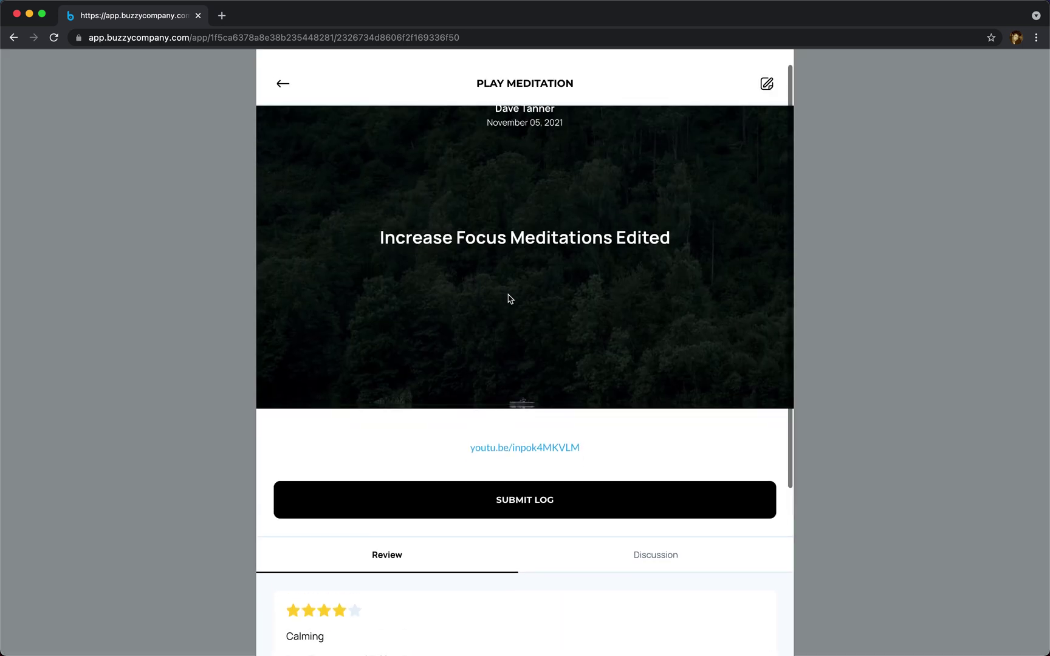
{"action": "left_click", "coordinate": [279, 83]}
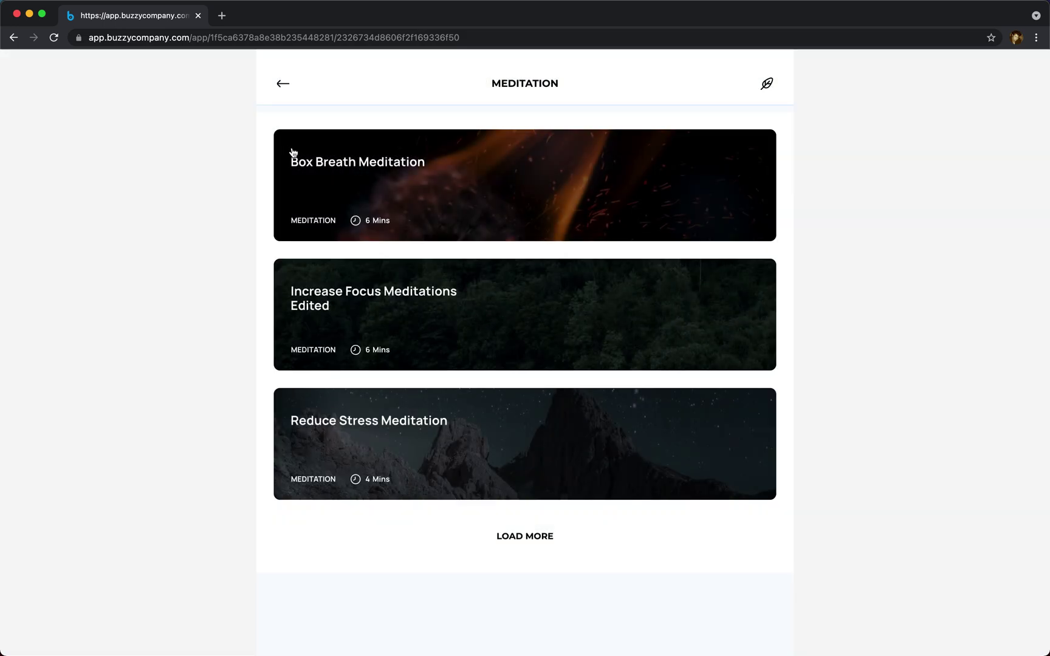
Step: From home, open the Active Warm-Up Flow workout and bring up its Submit Log form
{"action": "left_click", "coordinate": [282, 84]}
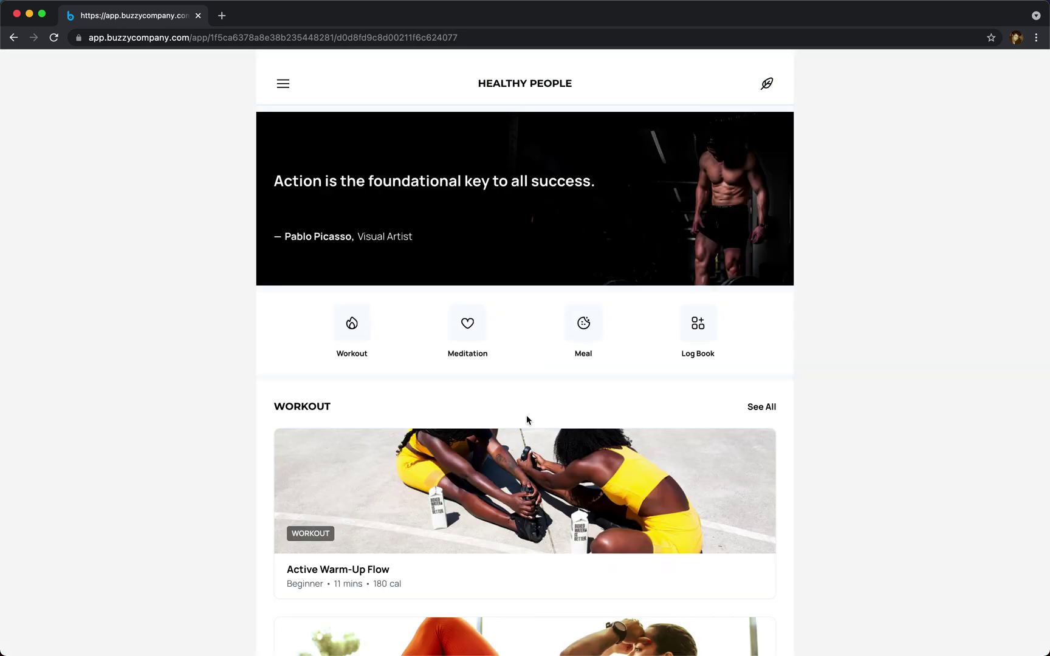
{"action": "left_click", "coordinate": [352, 323]}
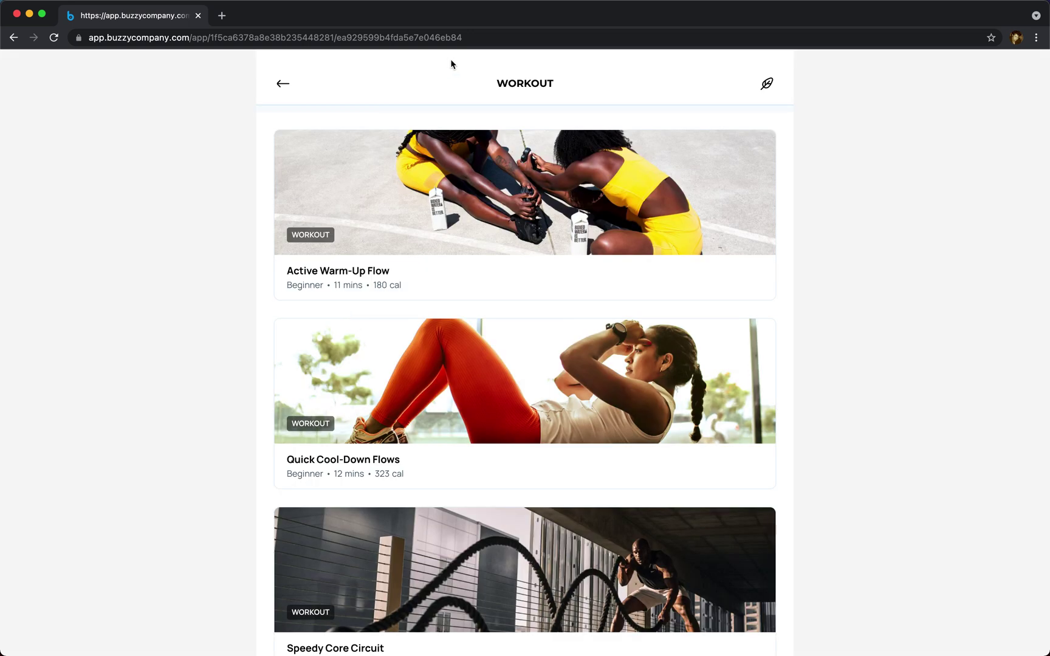
{"action": "left_click", "coordinate": [435, 205]}
{"action": "scroll", "coordinate": [462, 389], "scroll_direction": "down", "scroll_amount": 3}
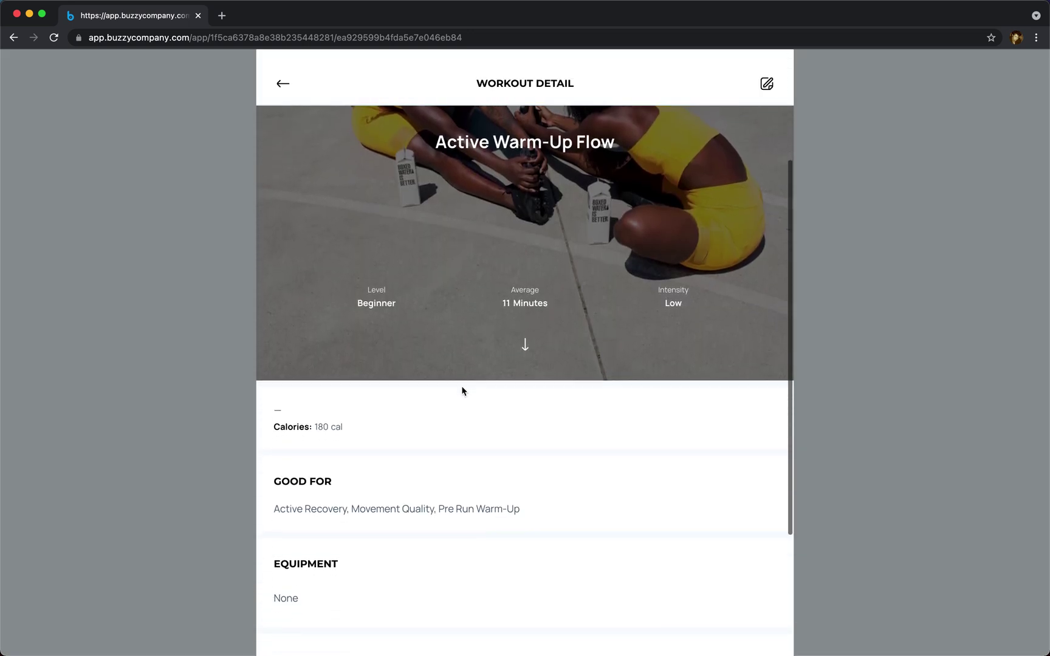
{"action": "scroll", "coordinate": [462, 390], "scroll_direction": "down", "scroll_amount": 5}
{"action": "left_click", "coordinate": [544, 619]}
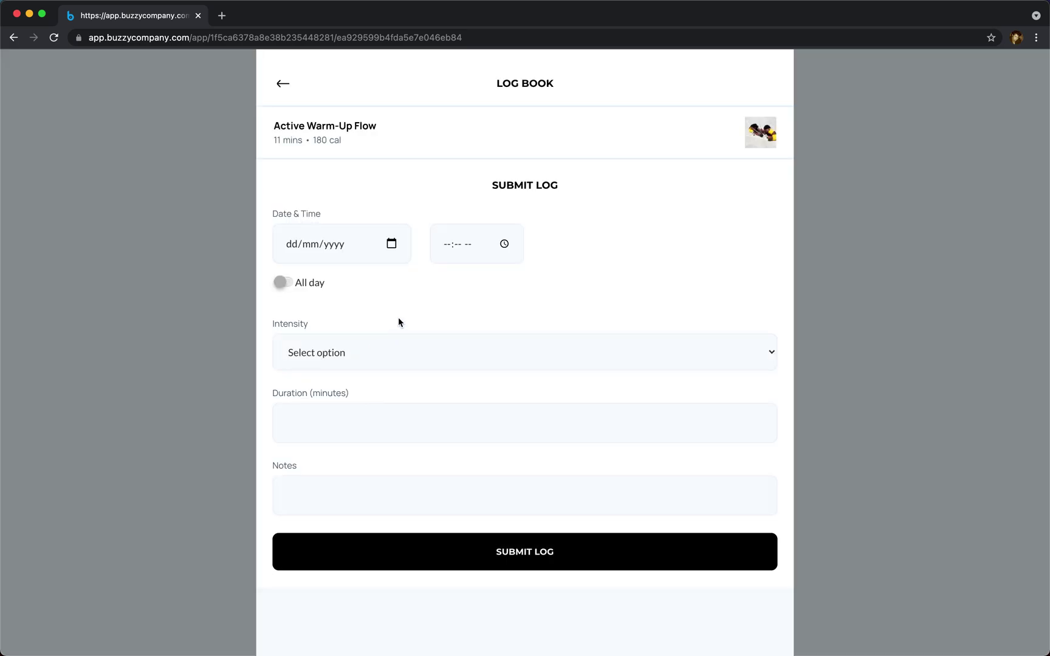
Step: Set the log date to November 5, 2021 and the time to 06:41 am
{"action": "left_click", "coordinate": [392, 245]}
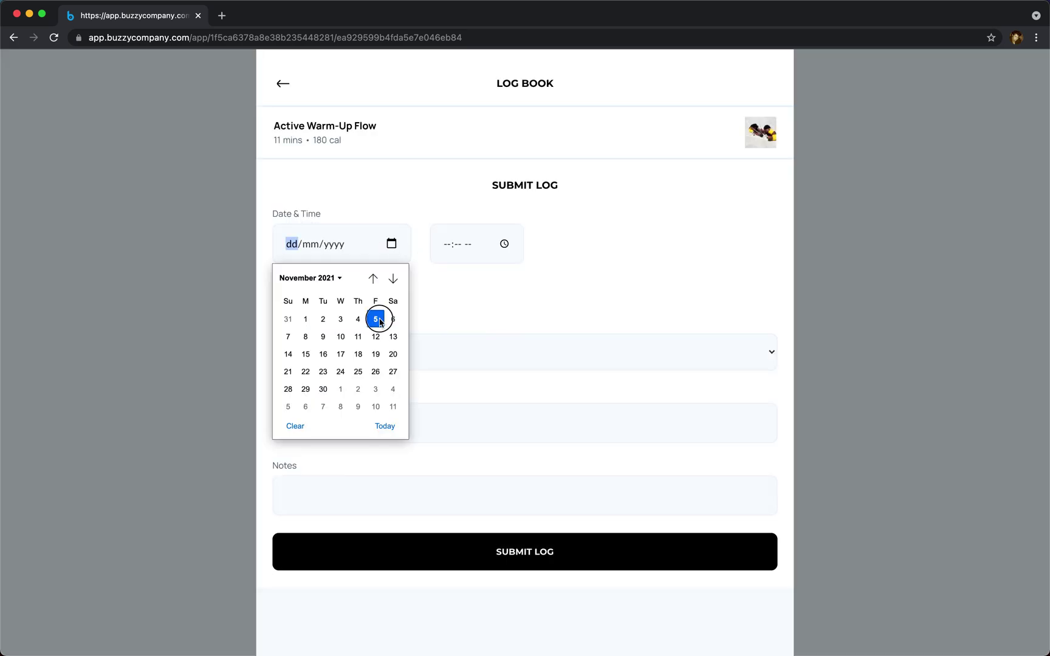
{"action": "left_click", "coordinate": [373, 325]}
{"action": "left_click", "coordinate": [503, 243]}
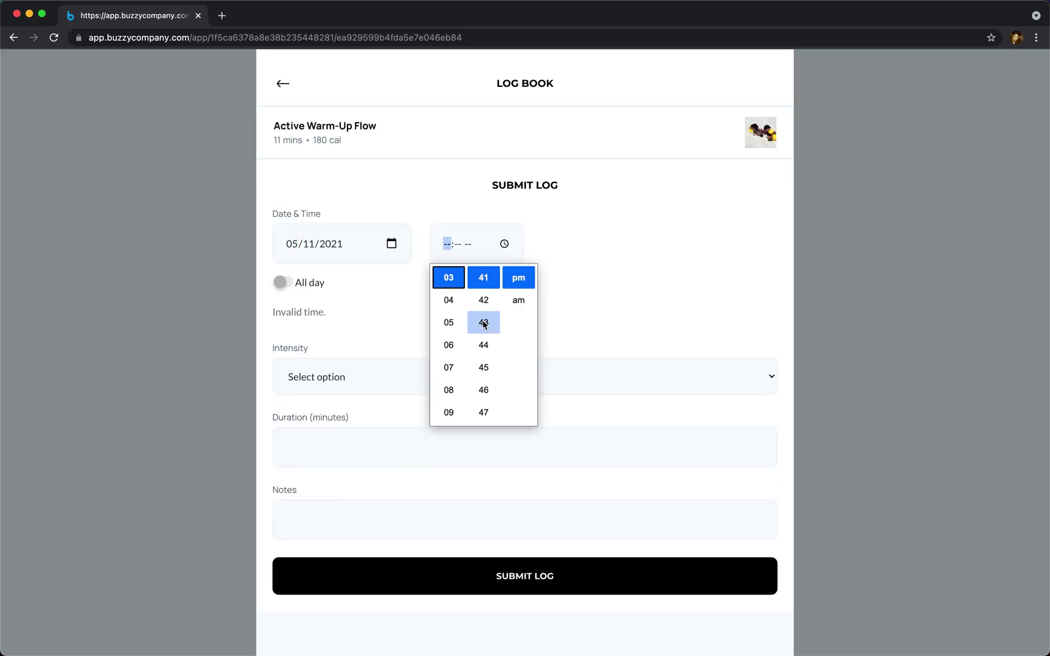
{"action": "left_click", "coordinate": [450, 344]}
{"action": "left_click", "coordinate": [519, 301]}
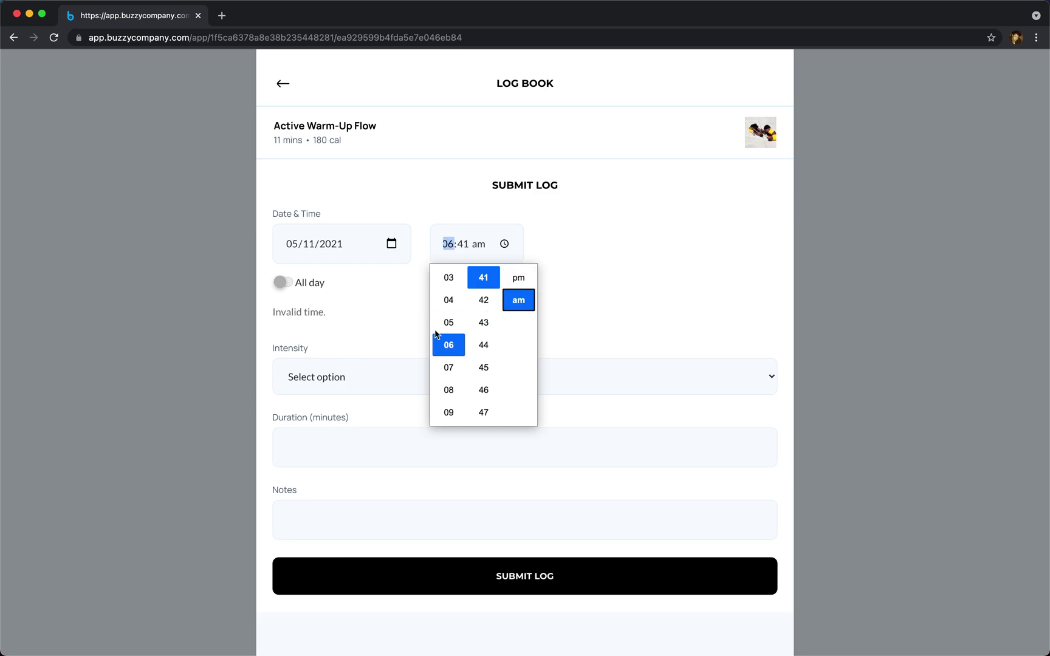
{"action": "left_click", "coordinate": [573, 279]}
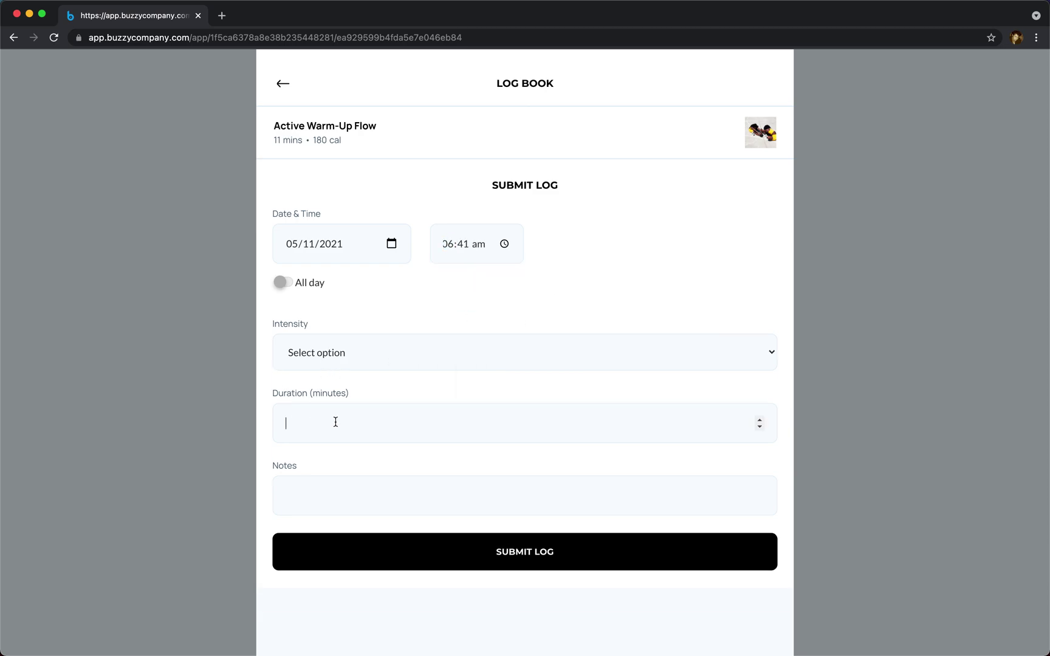
Step: Add the note 'Cramps' and submit the workout log
{"action": "left_click", "coordinate": [325, 489]}
{"action": "type", "text": "Cramps"}
{"action": "left_click", "coordinate": [505, 542]}
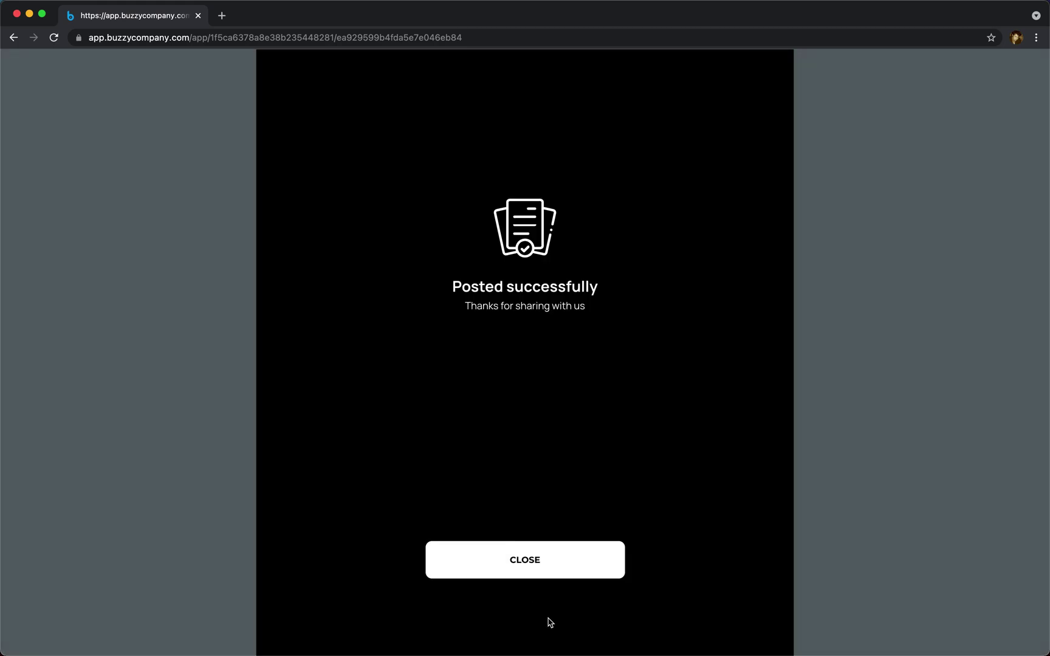
{"action": "left_click", "coordinate": [537, 568]}
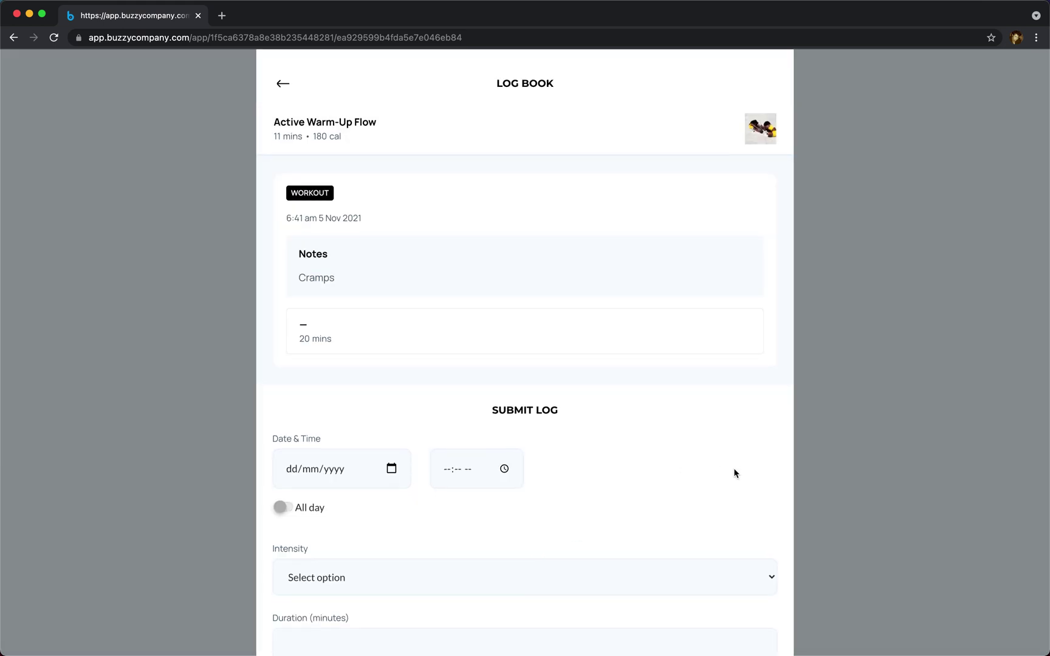
Step: Go back through the workout's detail page to the Workout list
{"action": "scroll", "coordinate": [733, 469], "scroll_direction": "down", "scroll_amount": 3}
{"action": "scroll", "coordinate": [733, 469], "scroll_direction": "up", "scroll_amount": 3}
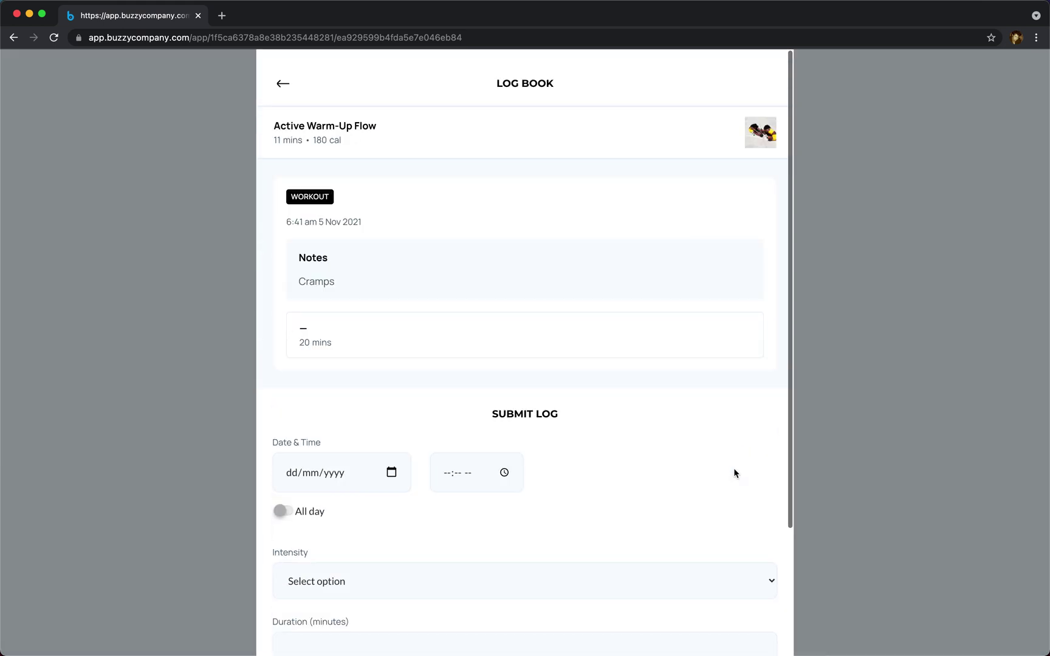
{"action": "left_click", "coordinate": [284, 83]}
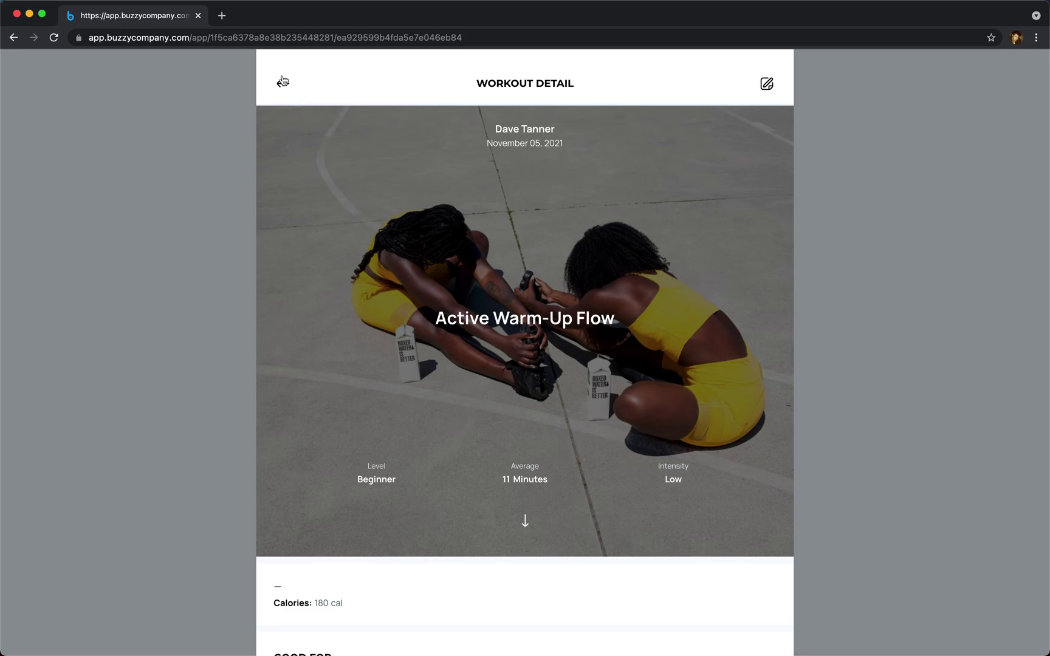
{"action": "left_click", "coordinate": [283, 82]}
{"action": "scroll", "coordinate": [471, 366], "scroll_direction": "down", "scroll_amount": 2}
{"action": "scroll", "coordinate": [472, 365], "scroll_direction": "up", "scroll_amount": 2}
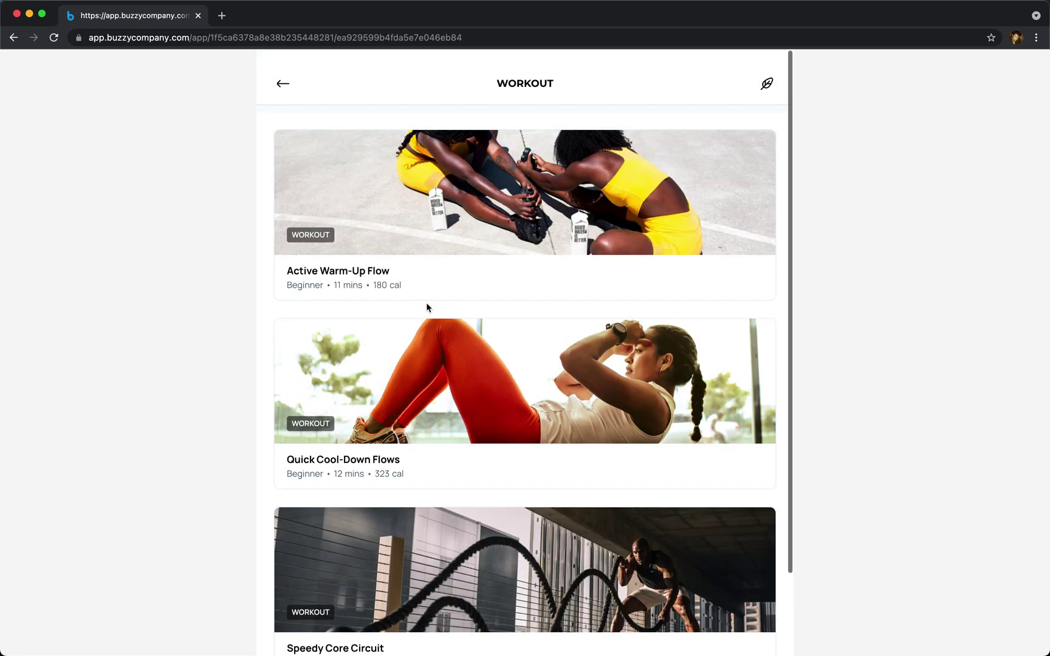
Step: Return home and start sharing a new Workout to the community
{"action": "left_click", "coordinate": [279, 85]}
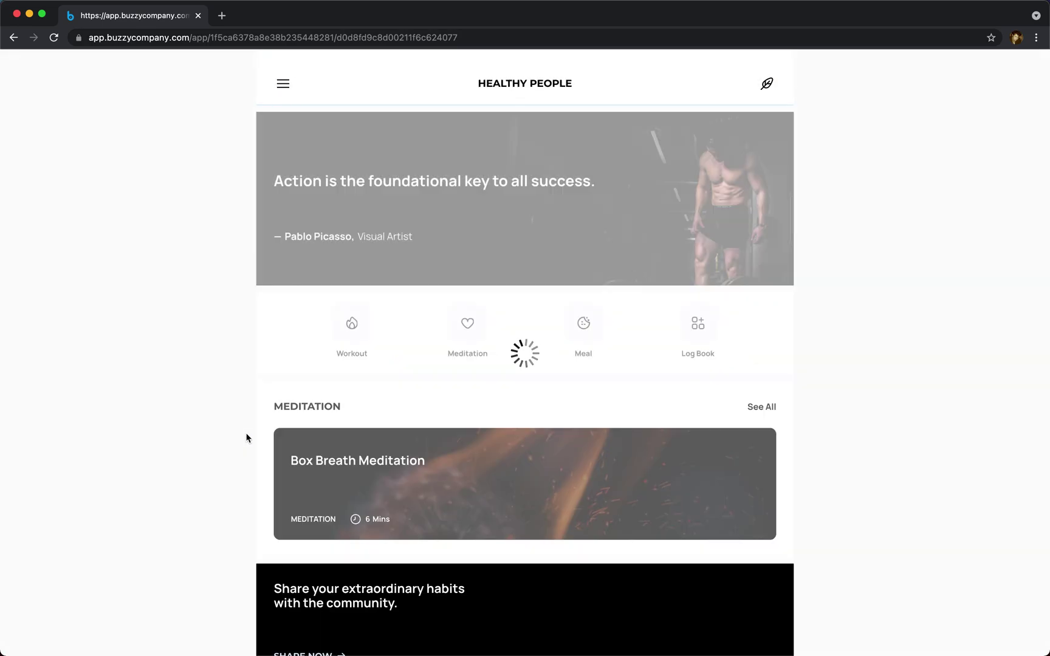
{"action": "scroll", "coordinate": [434, 491], "scroll_direction": "down", "scroll_amount": 10}
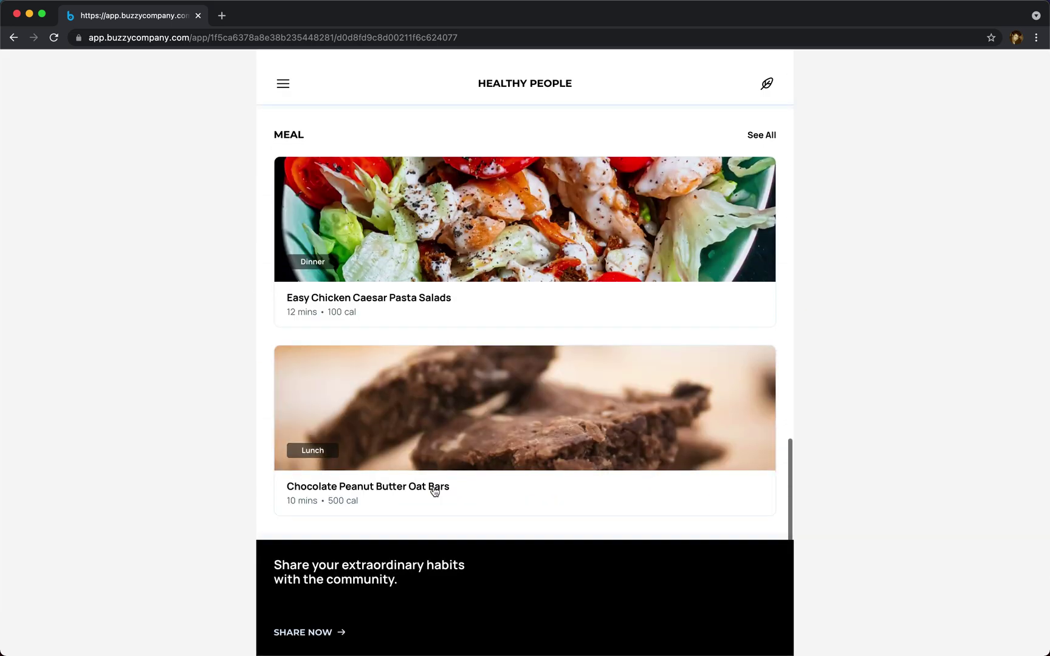
{"action": "scroll", "coordinate": [431, 490], "scroll_direction": "up", "scroll_amount": 9}
{"action": "left_click", "coordinate": [764, 88]}
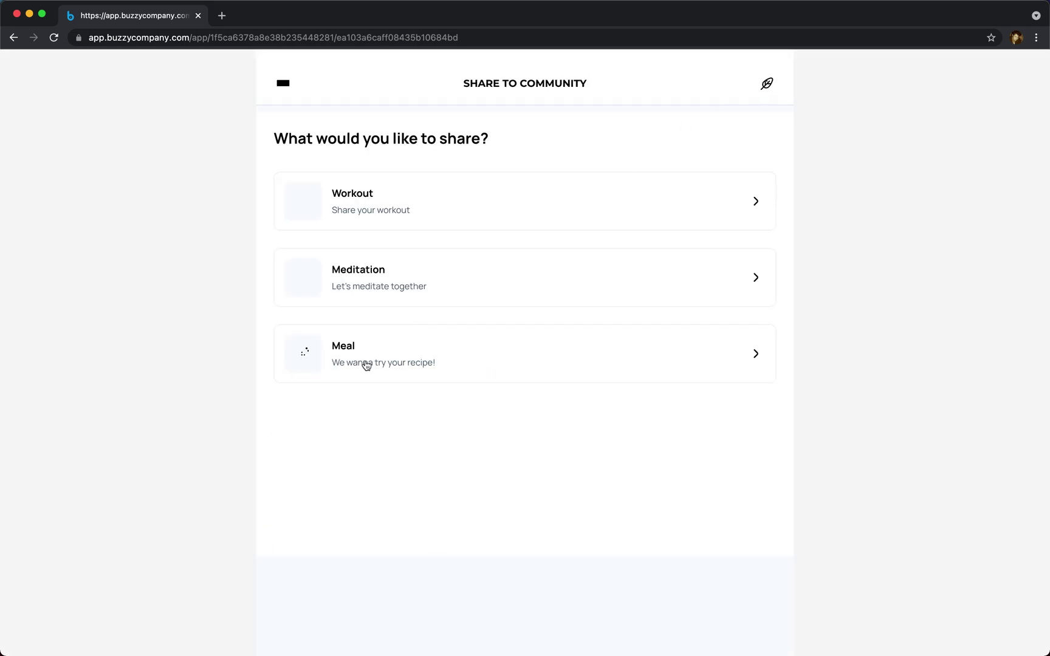
{"action": "left_click", "coordinate": [356, 203]}
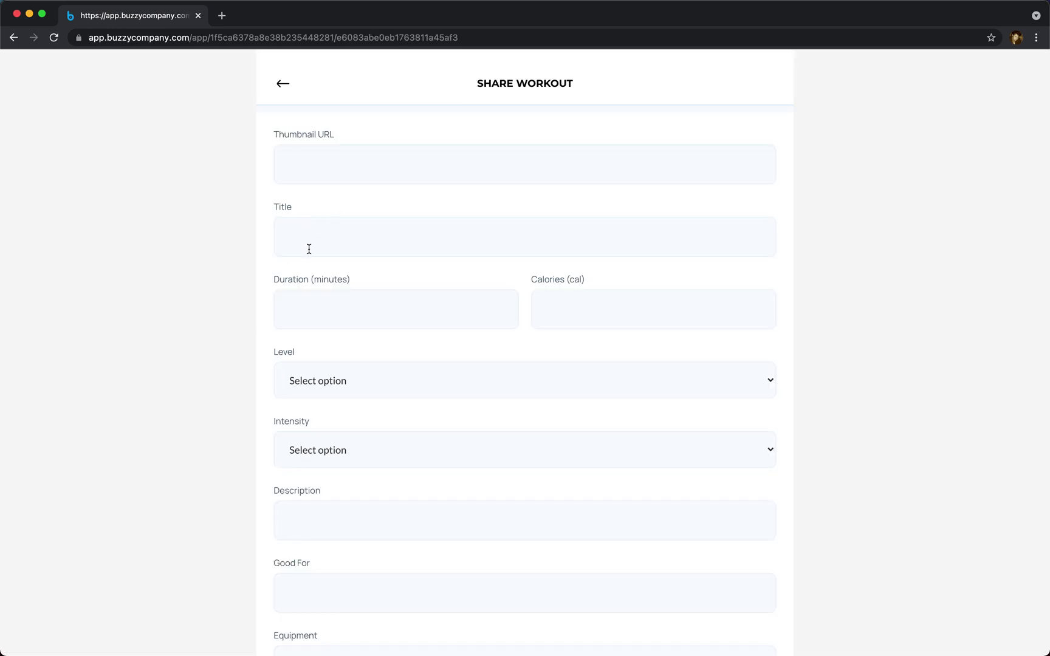
Step: Enter title New Workout, duration 20 minutes and 50000 calories
{"action": "left_click", "coordinate": [322, 236]}
{"action": "type", "text": "New Work"}
{"action": "type", "text": "20"}
{"action": "left_click", "coordinate": [586, 305]}
{"action": "type", "text": "50000"}
Step: Add the description 'Description', set Good For to Everyone, and post the workout
{"action": "left_click", "coordinate": [401, 519]}
{"action": "type", "text": "Description"}
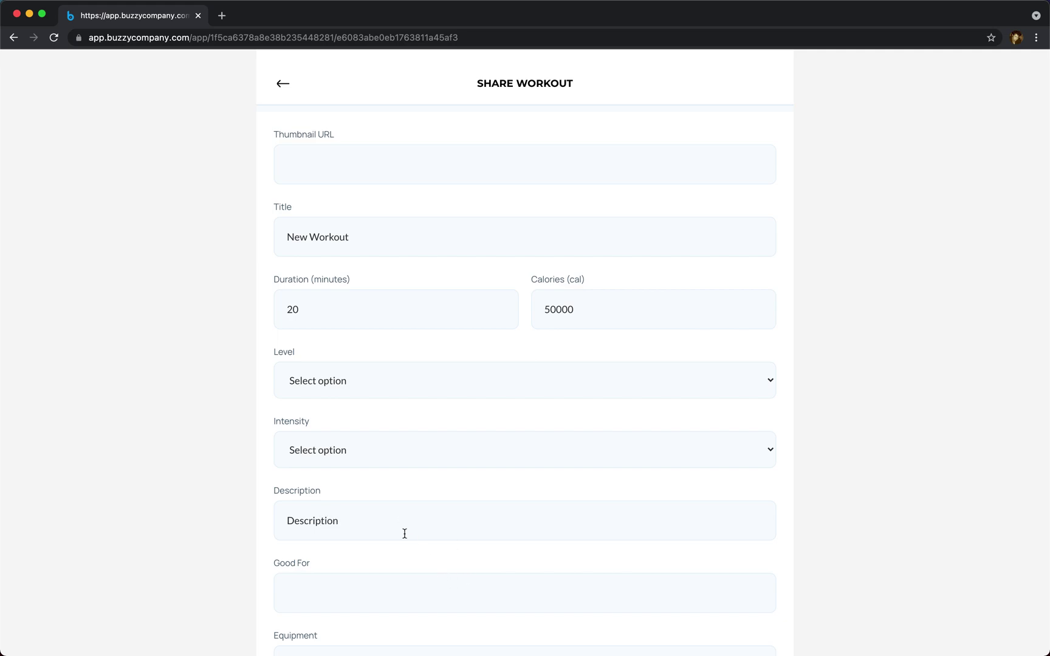
{"action": "scroll", "coordinate": [404, 534], "scroll_direction": "down", "scroll_amount": 3}
{"action": "left_click", "coordinate": [330, 444]}
{"action": "type", "text": "Everyone"}
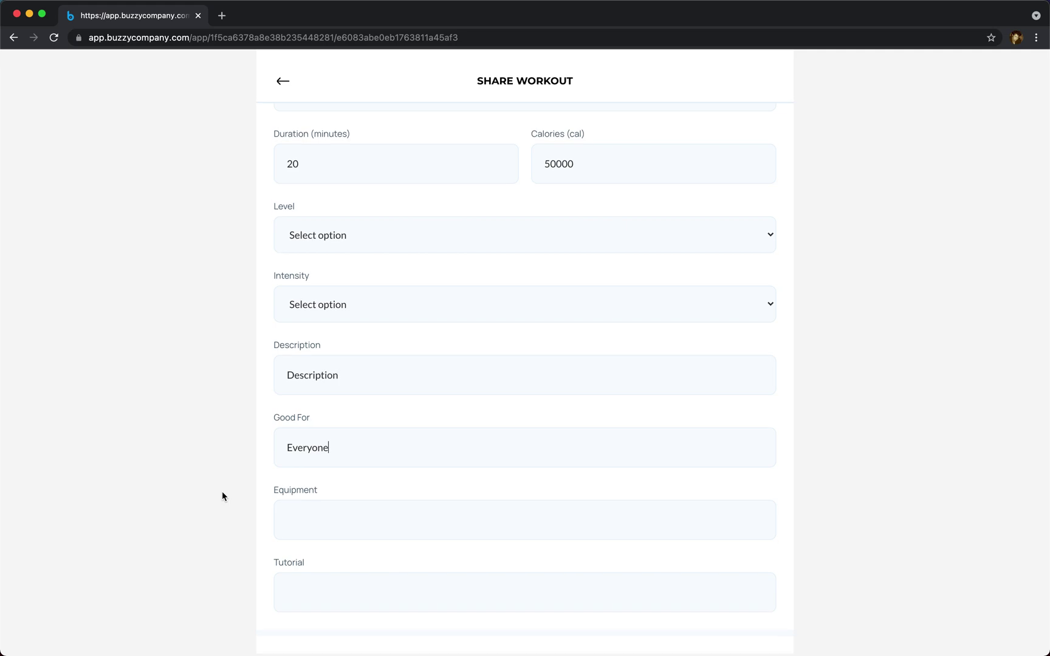
{"action": "scroll", "coordinate": [437, 547], "scroll_direction": "down", "scroll_amount": 2}
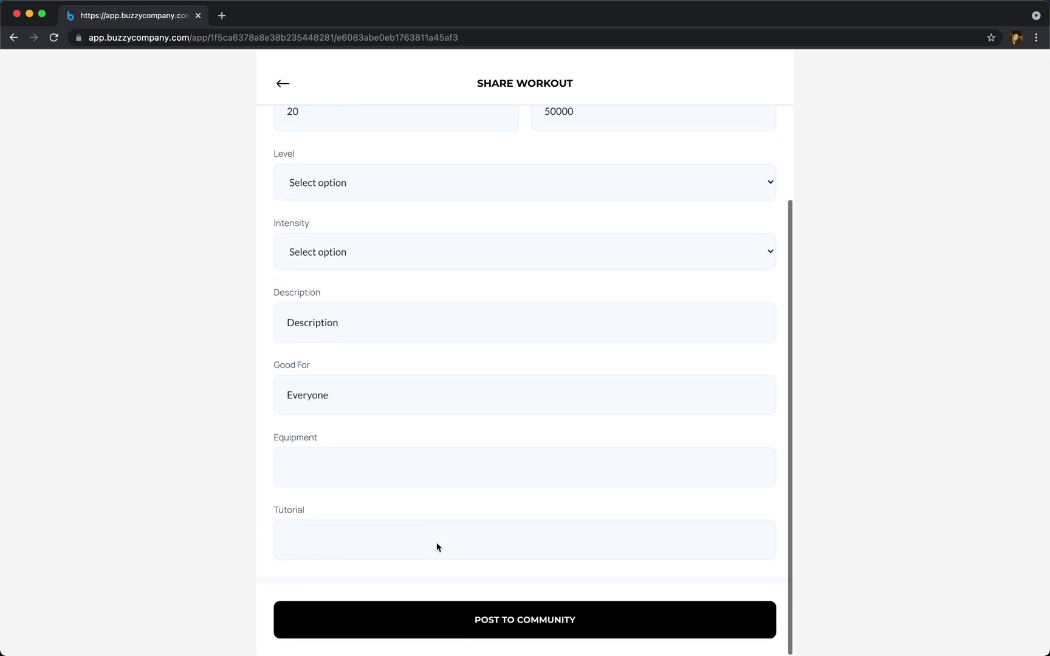
{"action": "left_click", "coordinate": [531, 631]}
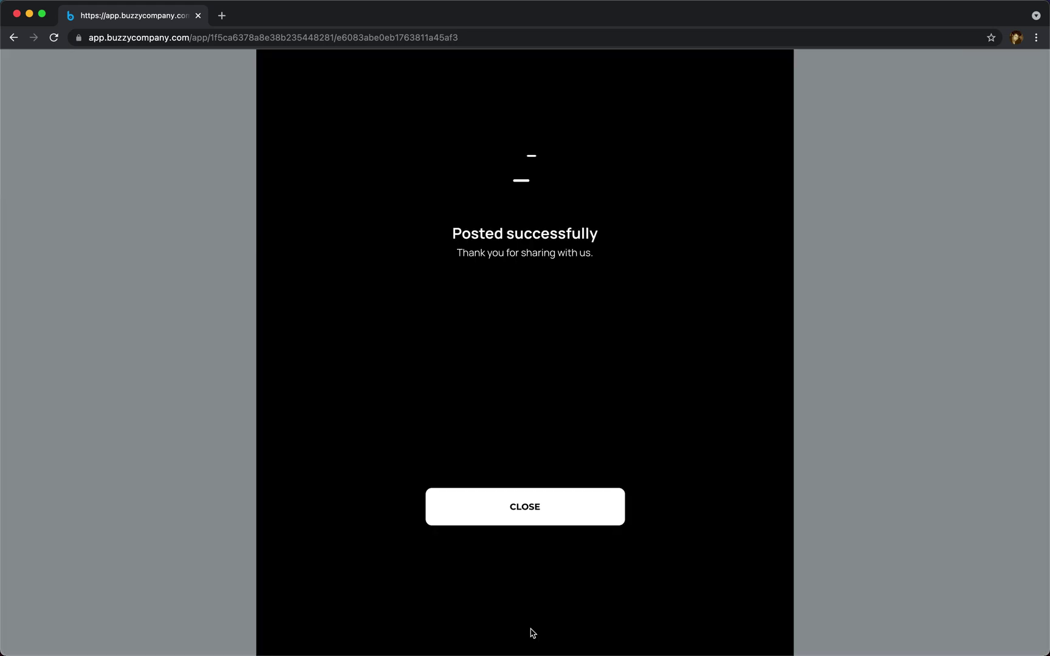
Step: Open the newly listed New Workout to check its 20 minutes and 50000 cal, then switch to Figma
{"action": "left_click", "coordinate": [524, 524]}
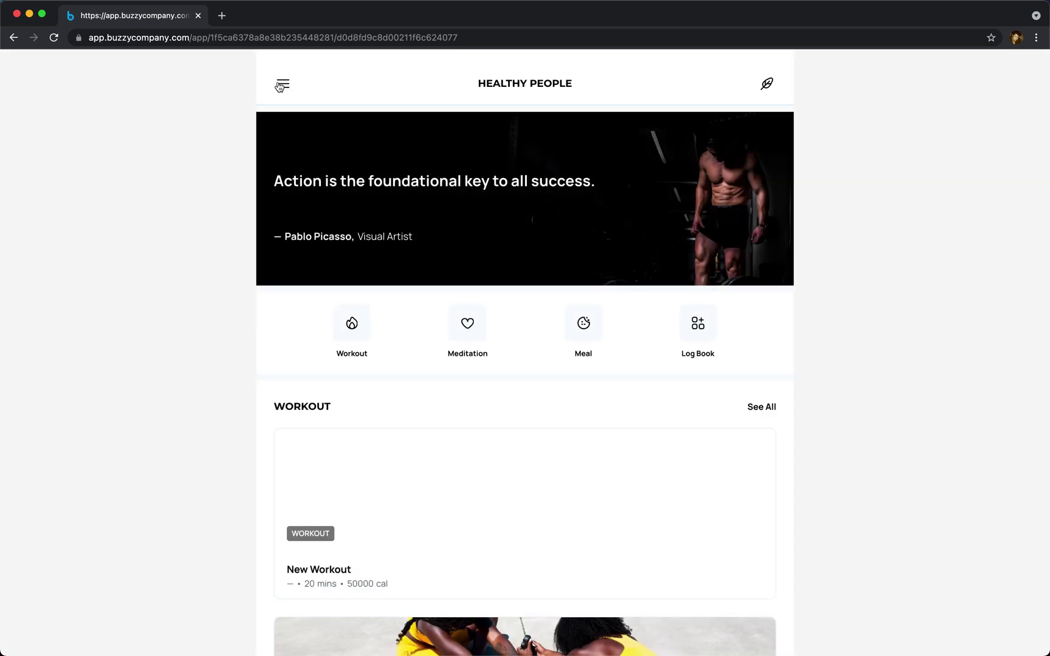
{"action": "scroll", "coordinate": [349, 466], "scroll_direction": "down", "scroll_amount": 2}
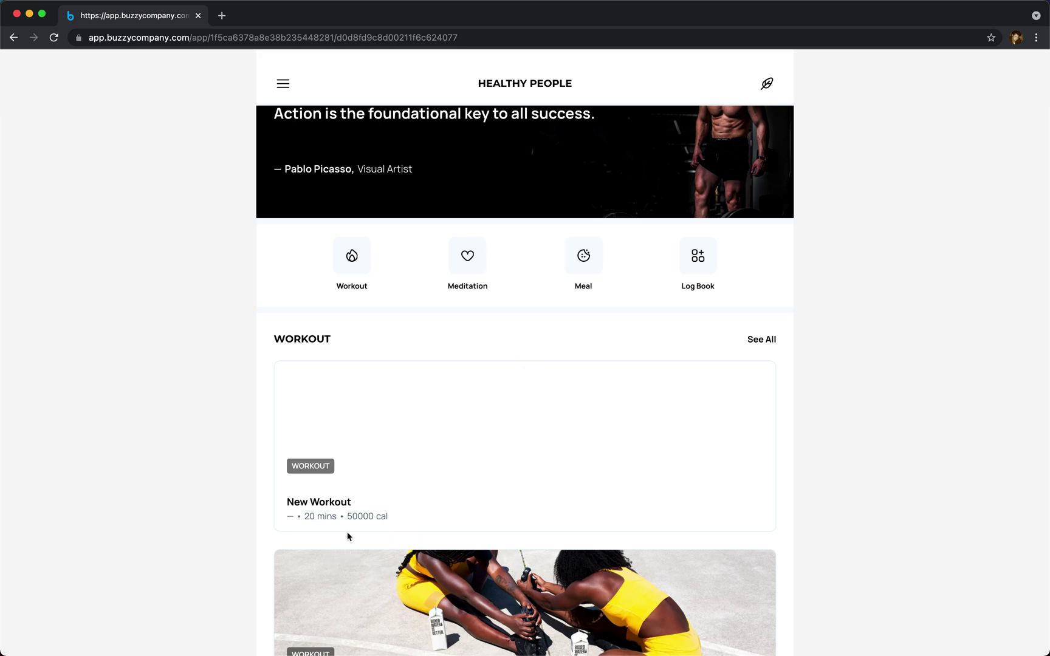
{"action": "left_click", "coordinate": [418, 394]}
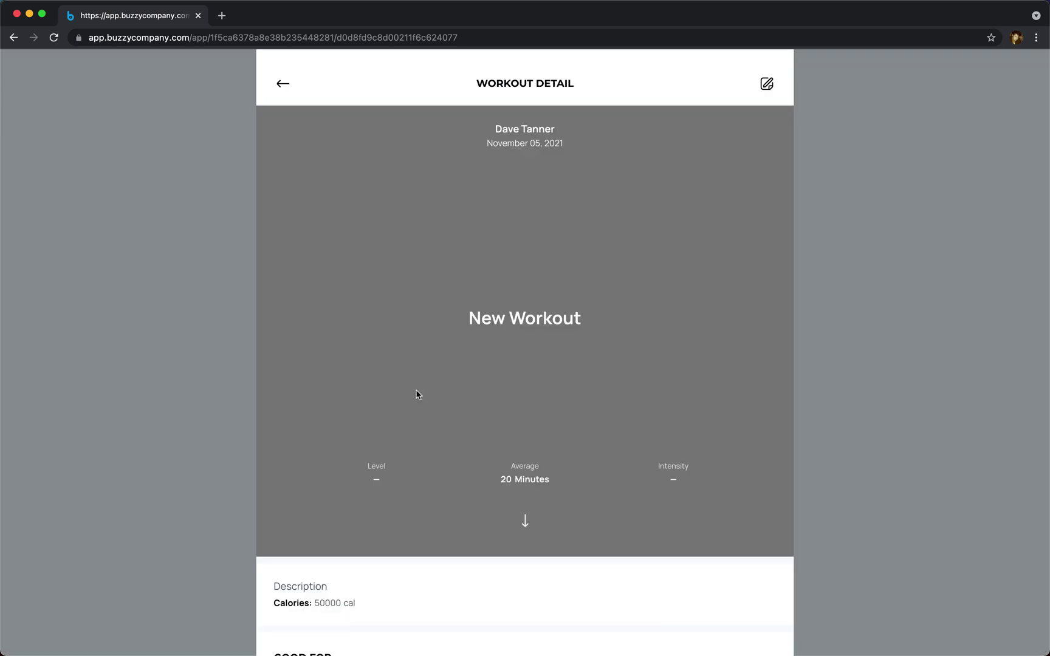
{"action": "scroll", "coordinate": [417, 394], "scroll_direction": "down", "scroll_amount": 5}
{"action": "scroll", "coordinate": [416, 393], "scroll_direction": "up", "scroll_amount": 6}
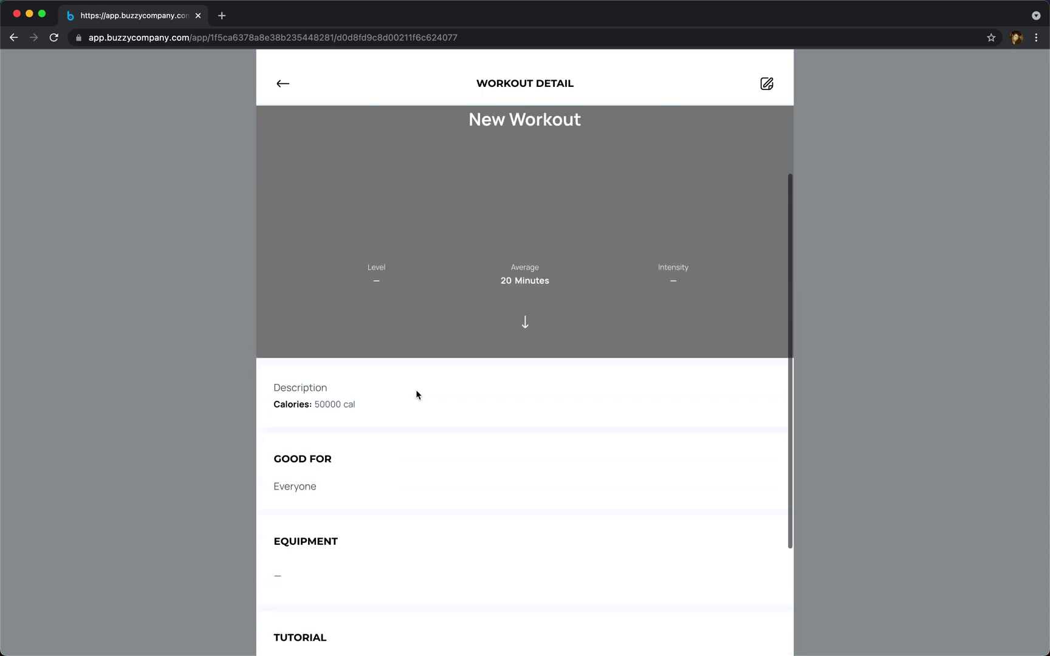
{"action": "scroll", "coordinate": [416, 394], "scroll_direction": "up", "scroll_amount": 1}
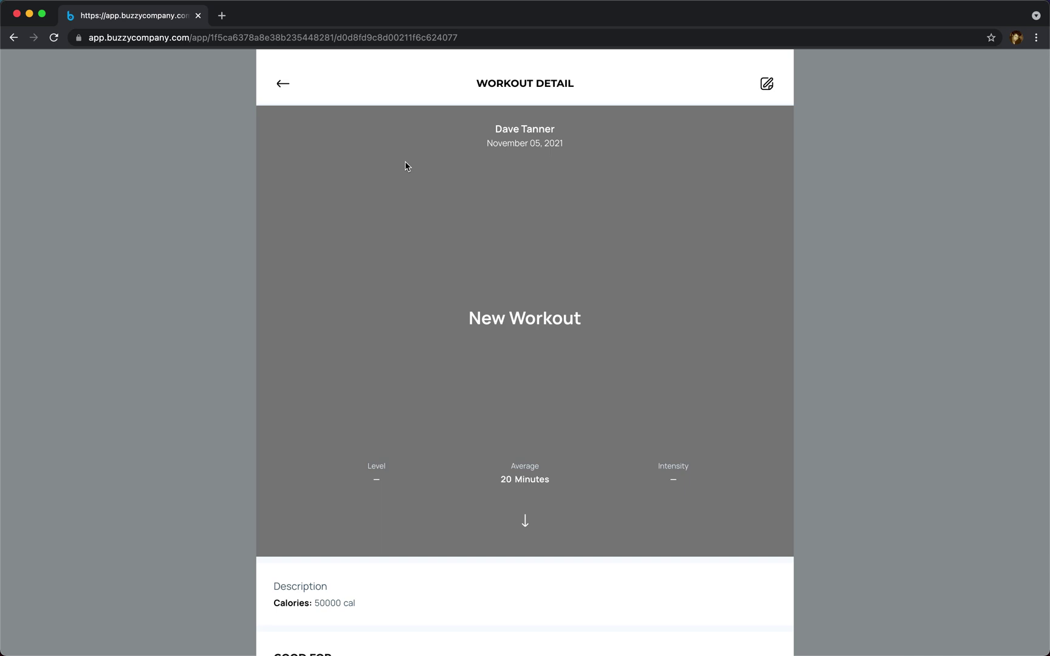
{"action": "key", "text": "super+Tab"}
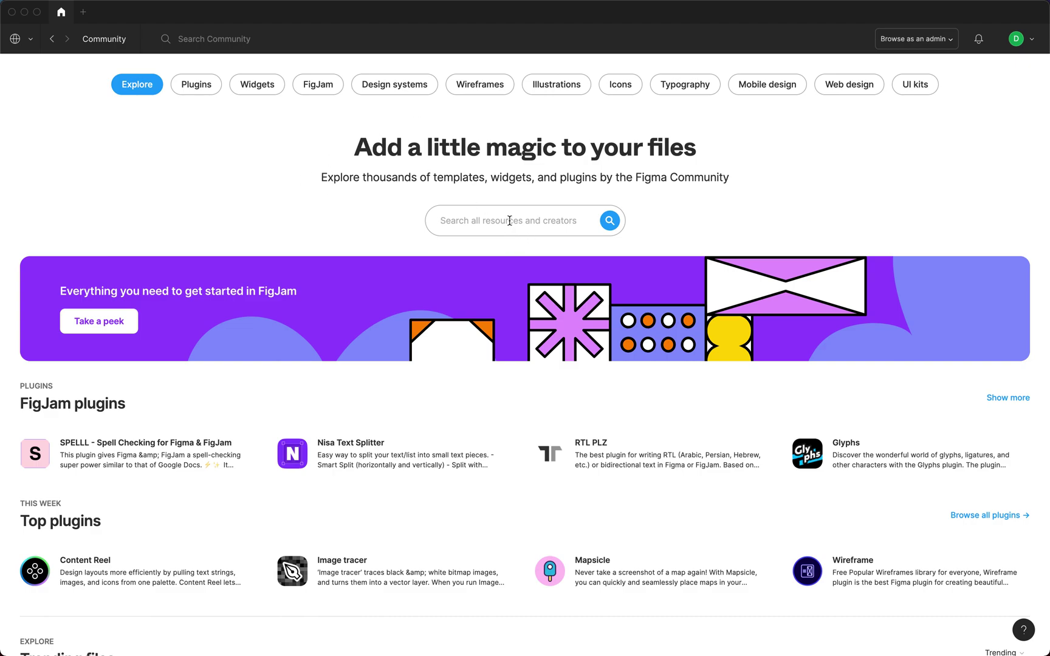
Step: Search the Figma Community for 'buzzy'
{"action": "left_click", "coordinate": [509, 220]}
{"action": "type", "text": "buz"}
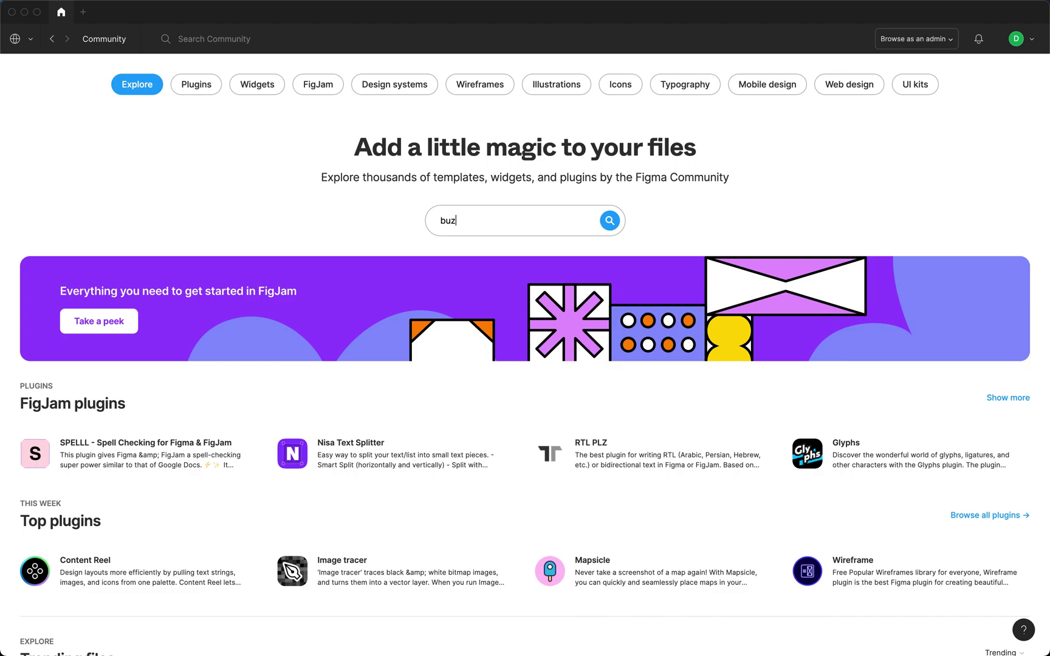
{"action": "left_click", "coordinate": [608, 218]}
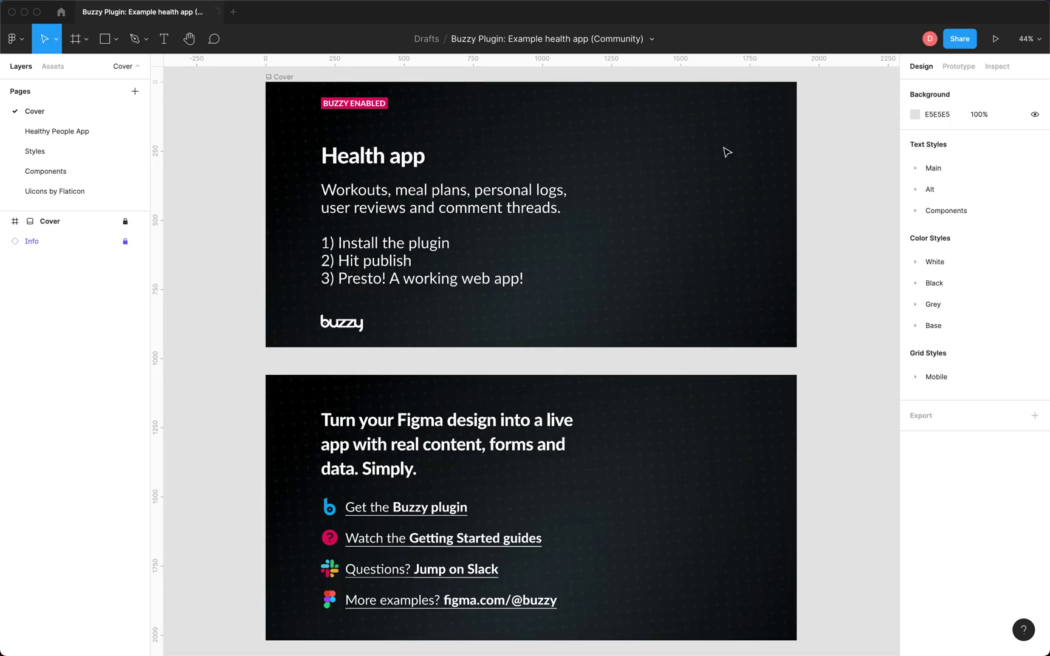
Step: On the Healthy People App page, select the Splash frame and right-click the canvas
{"action": "left_click", "coordinate": [77, 132]}
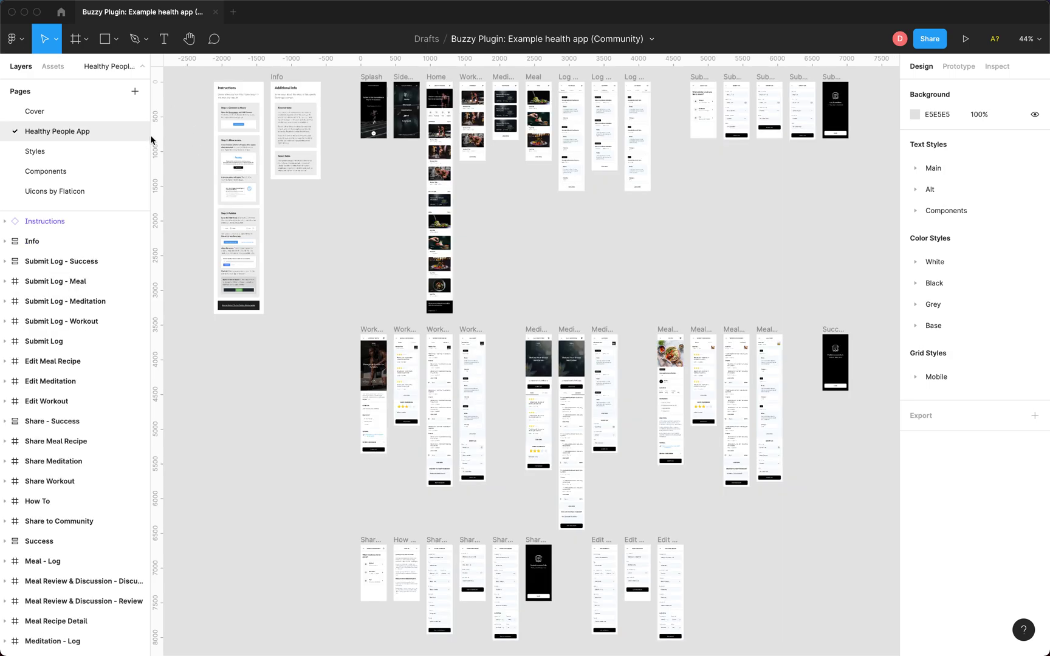
{"action": "scroll", "coordinate": [395, 223], "scroll_direction": "down", "scroll_amount": 2}
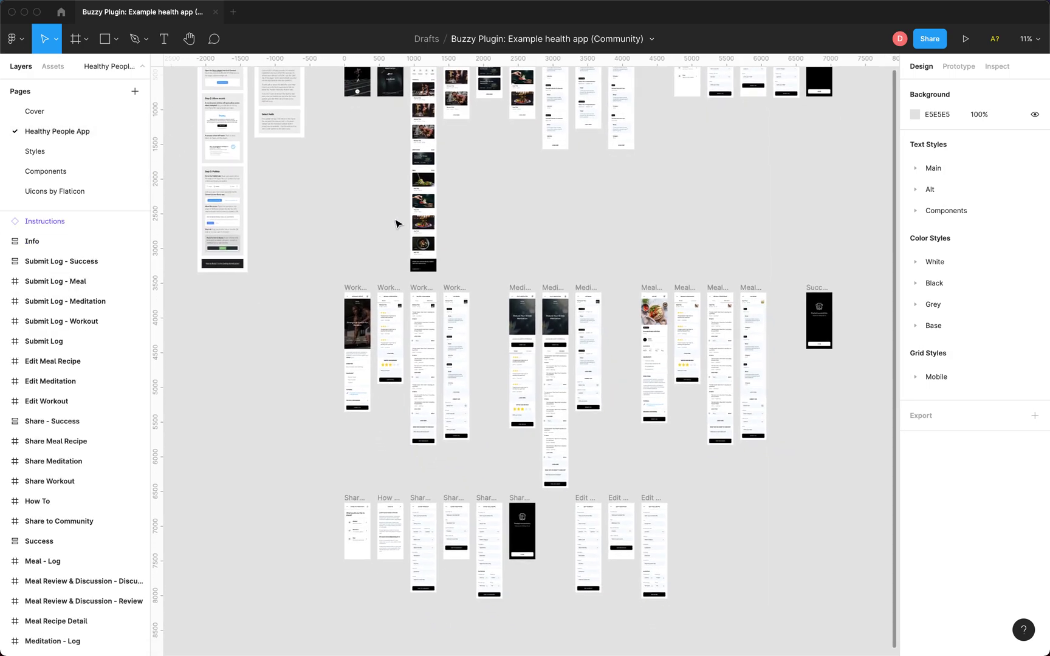
{"action": "scroll", "coordinate": [478, 233], "scroll_direction": "up", "scroll_amount": 3}
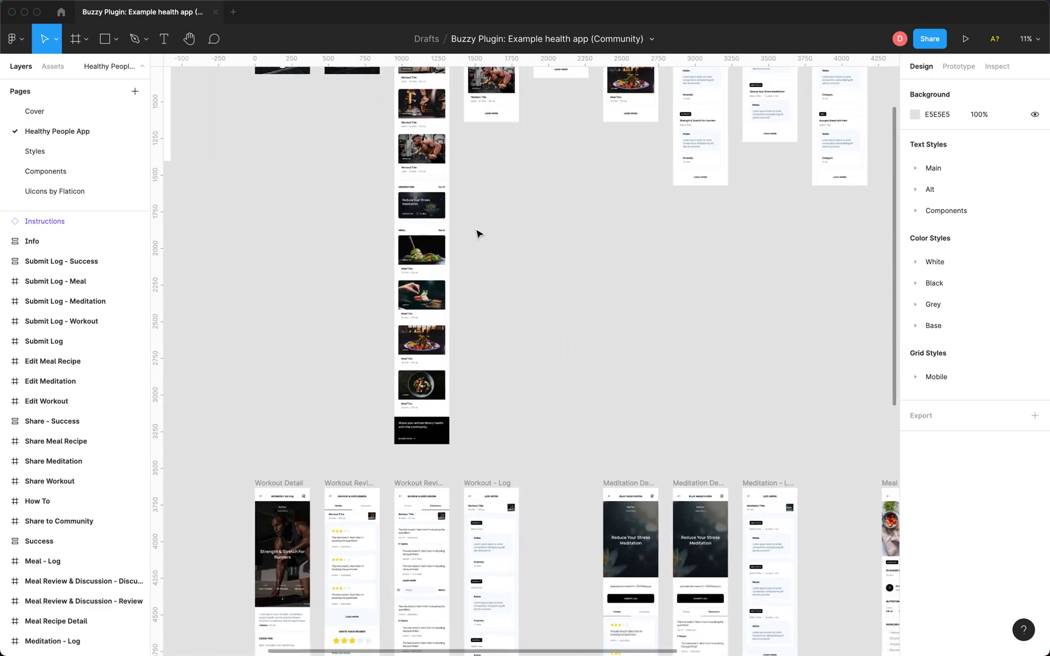
{"action": "scroll", "coordinate": [477, 233], "scroll_direction": "up", "scroll_amount": 5}
{"action": "scroll", "coordinate": [478, 233], "scroll_direction": "up", "scroll_amount": 15}
{"action": "scroll", "coordinate": [478, 233], "scroll_direction": "left", "scroll_amount": 5}
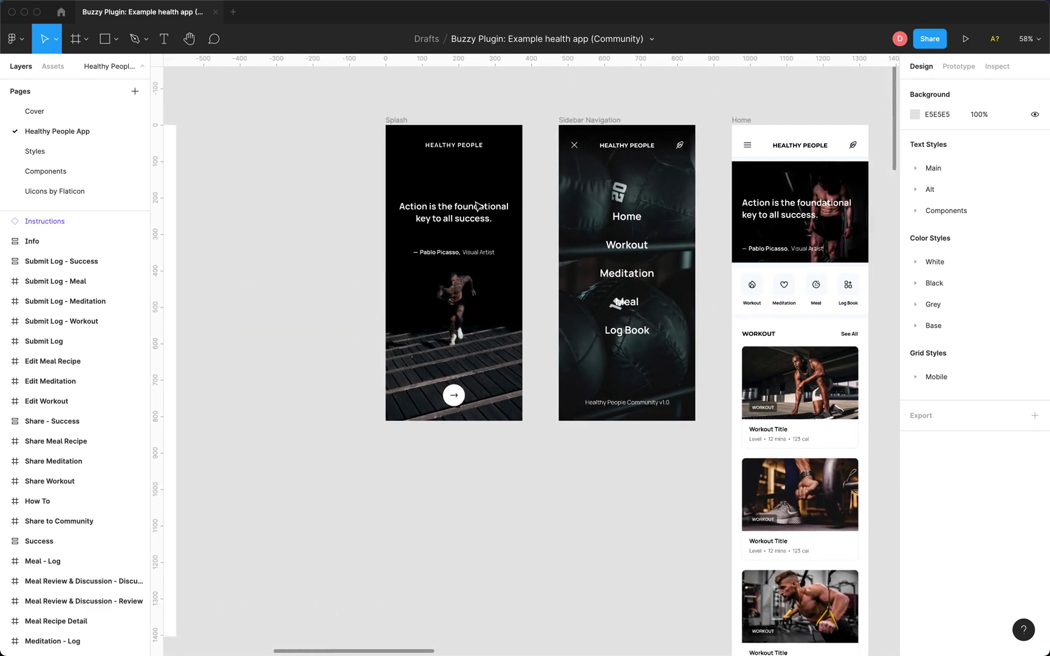
{"action": "left_click", "coordinate": [395, 126]}
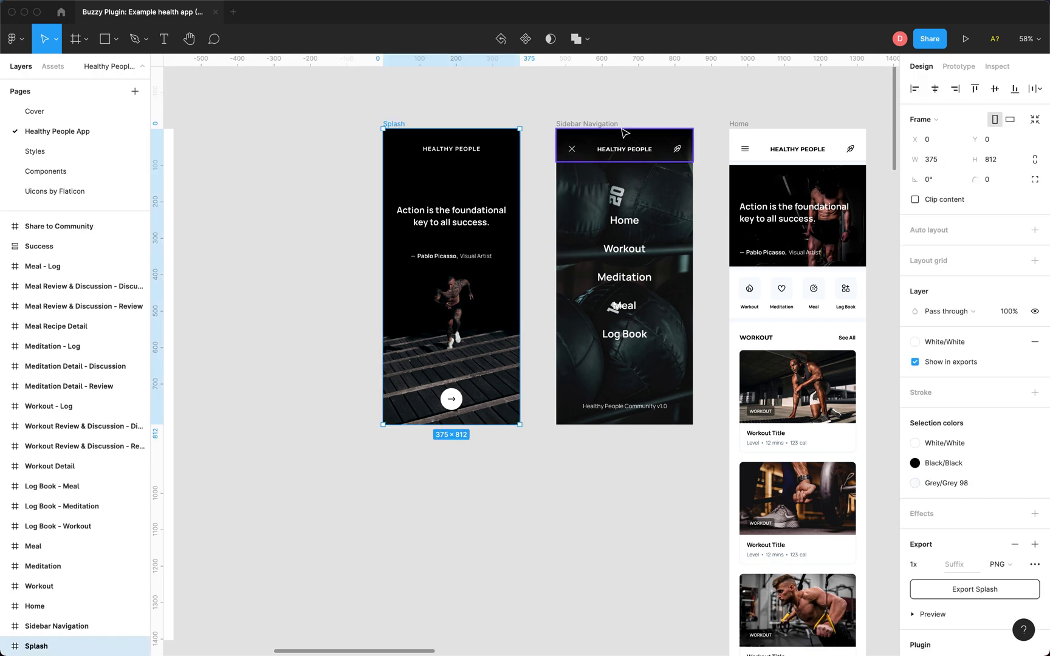
{"action": "scroll", "coordinate": [700, 104], "scroll_direction": "right", "scroll_amount": 5}
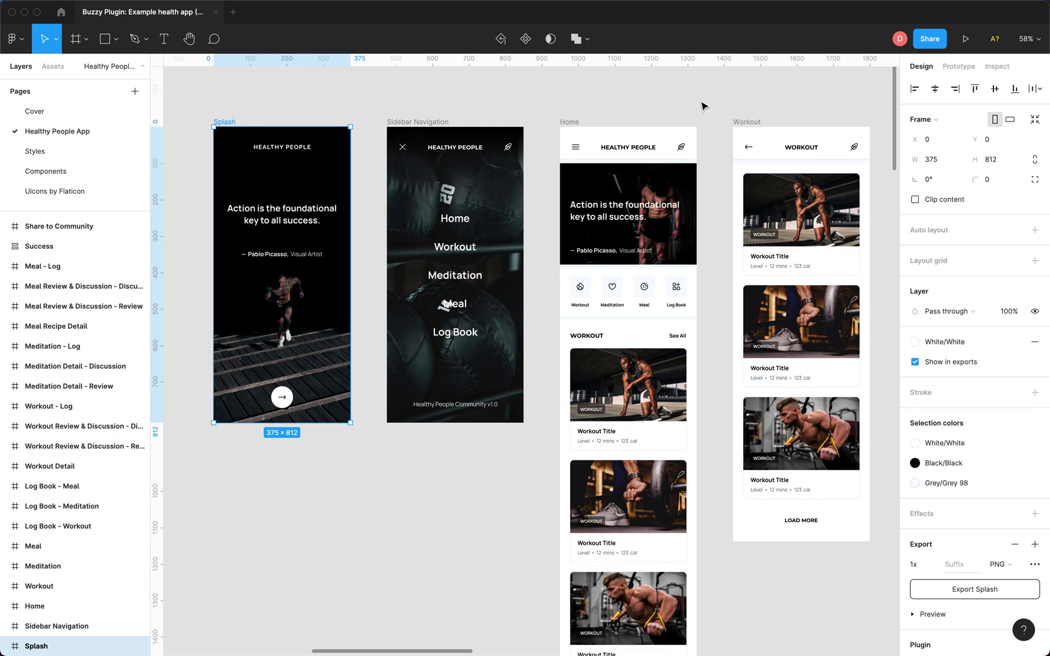
{"action": "scroll", "coordinate": [568, 105], "scroll_direction": "right", "scroll_amount": 2}
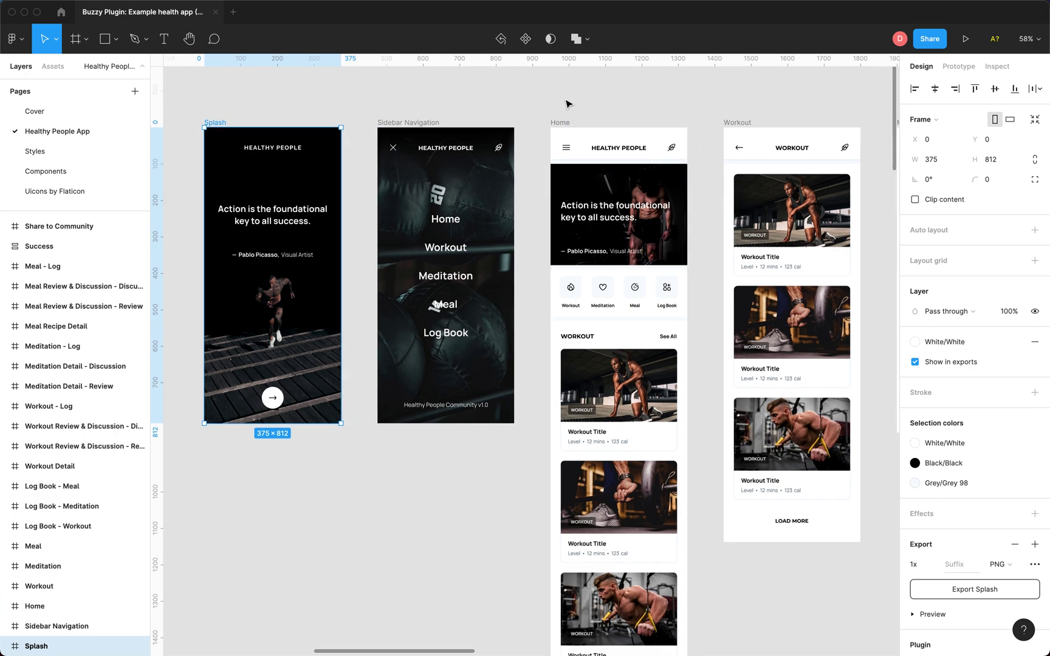
{"action": "right_click", "coordinate": [567, 104]}
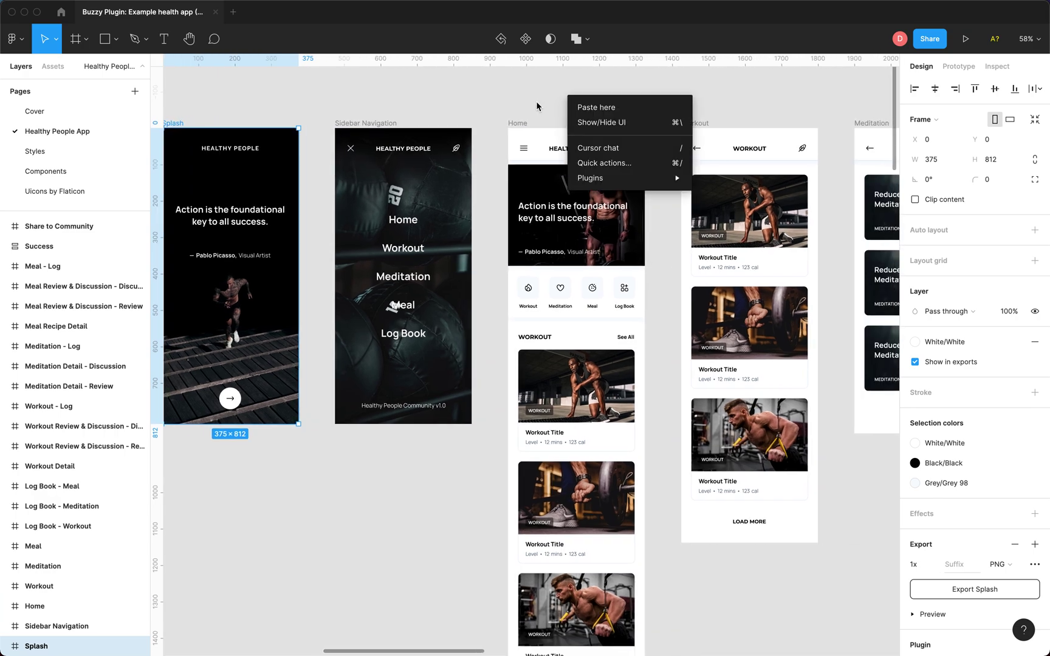
Step: Launch the Buzzy - No Code App Builder plugin, reposition its window and connect to Buzzy
{"action": "mouse_move", "coordinate": [589, 178]}
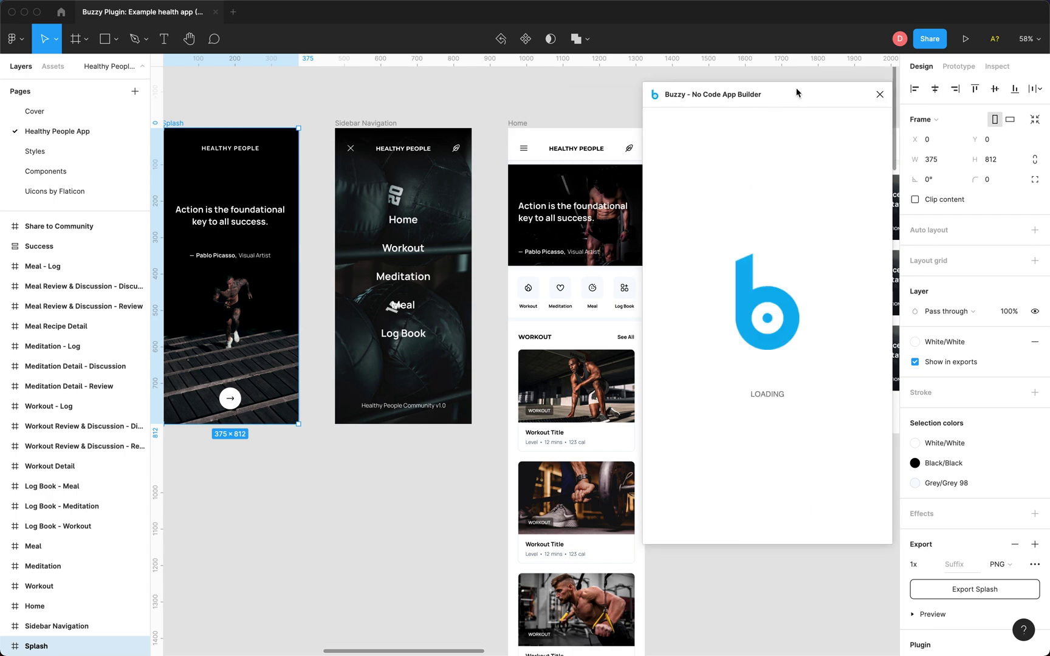
{"action": "left_click_drag", "start_coordinate": [796, 89], "coordinate": [779, 88]}
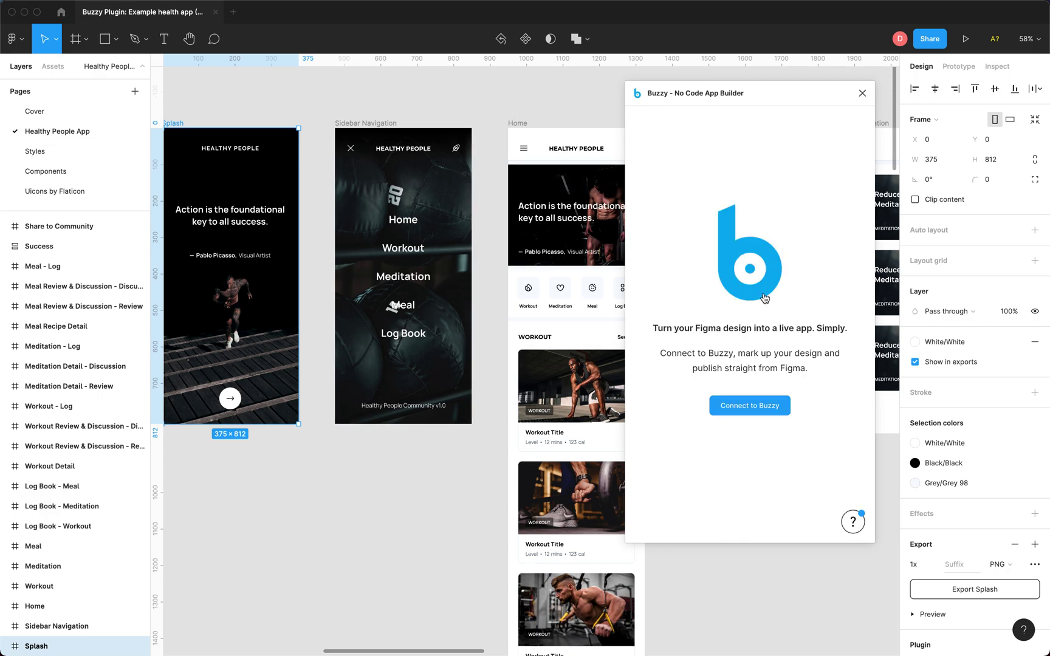
{"action": "left_click", "coordinate": [753, 407]}
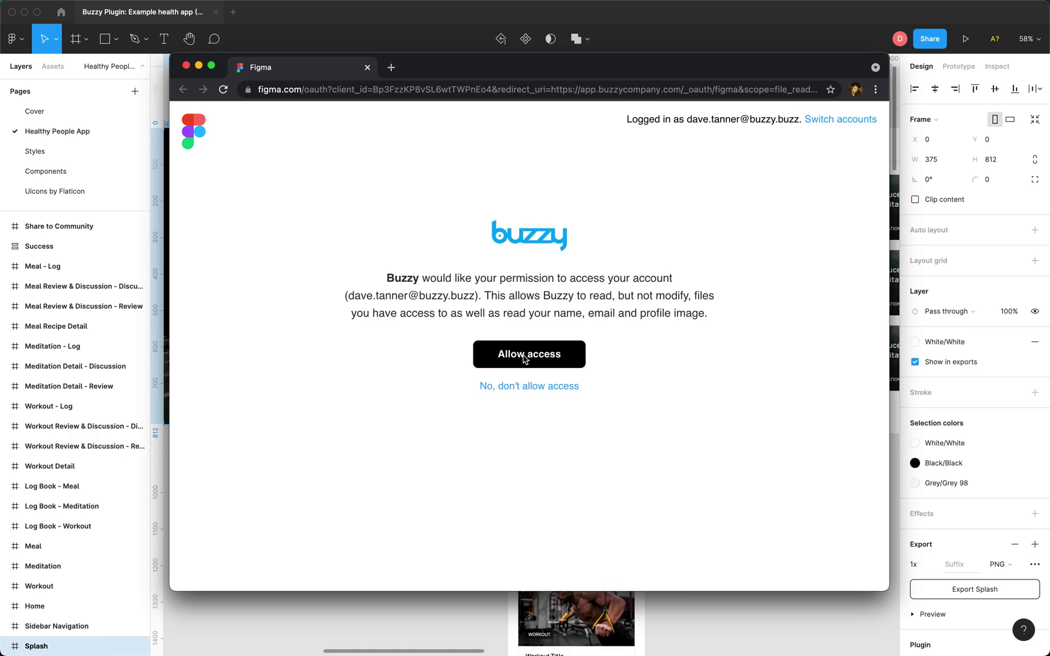
Step: Allow Buzzy access to the Figma account and move the browser window off Figma
{"action": "left_click", "coordinate": [525, 359]}
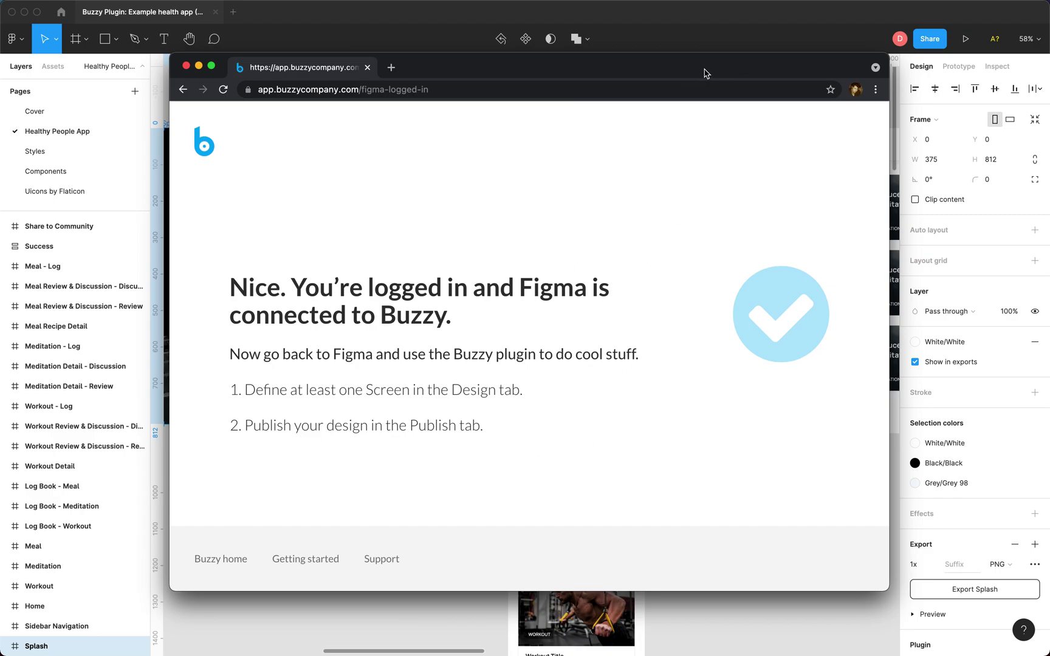
{"action": "left_click_drag", "start_coordinate": [710, 71], "coordinate": [1049, 61]}
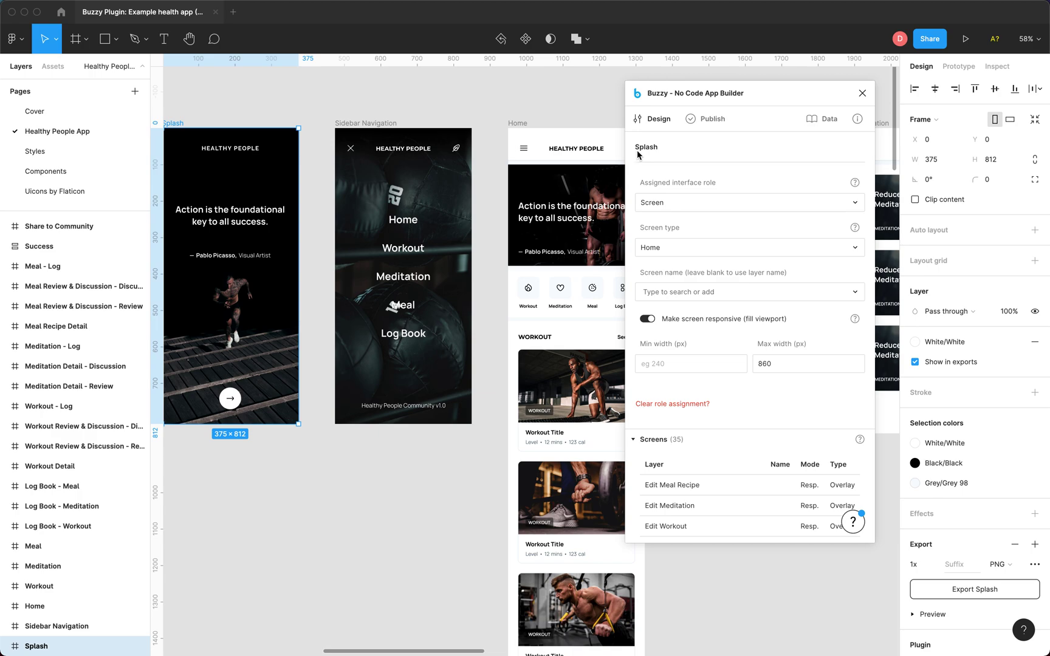
Step: Deselect Splash and check the Screens, Components, Fields and Actions lists in the Buzzy overview
{"action": "scroll", "coordinate": [462, 206], "scroll_direction": "left", "scroll_amount": 3}
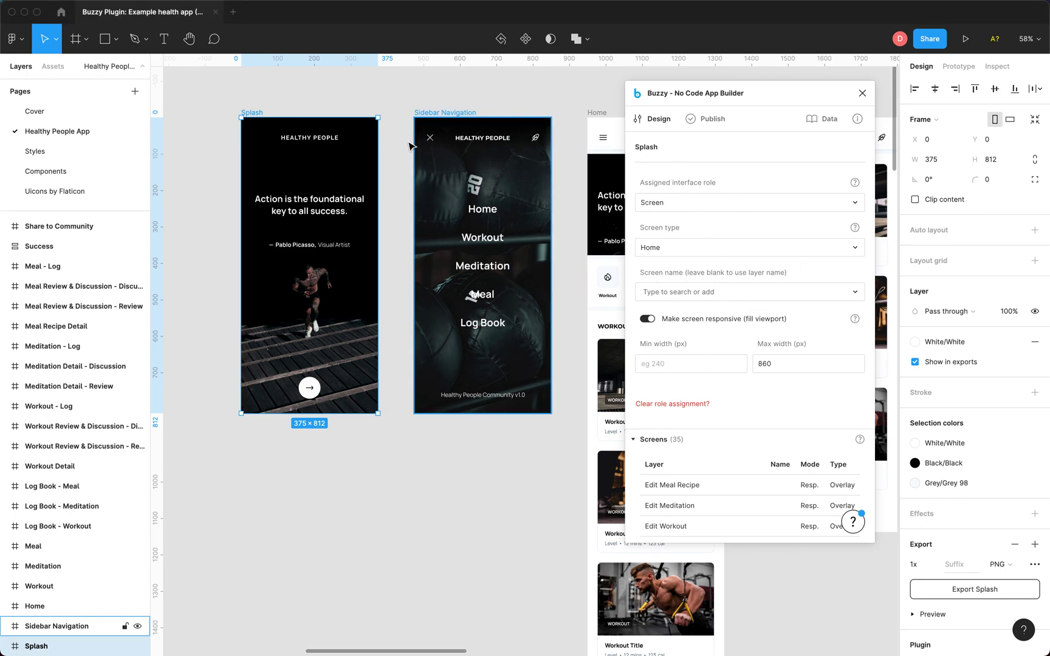
{"action": "left_click", "coordinate": [393, 106]}
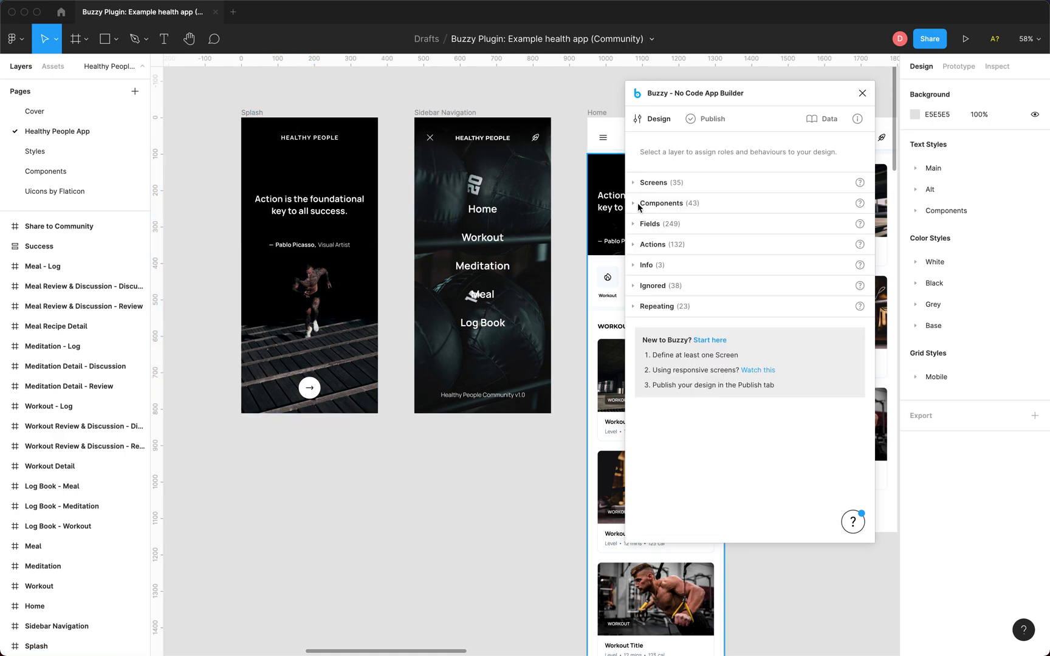
{"action": "left_click", "coordinate": [639, 183]}
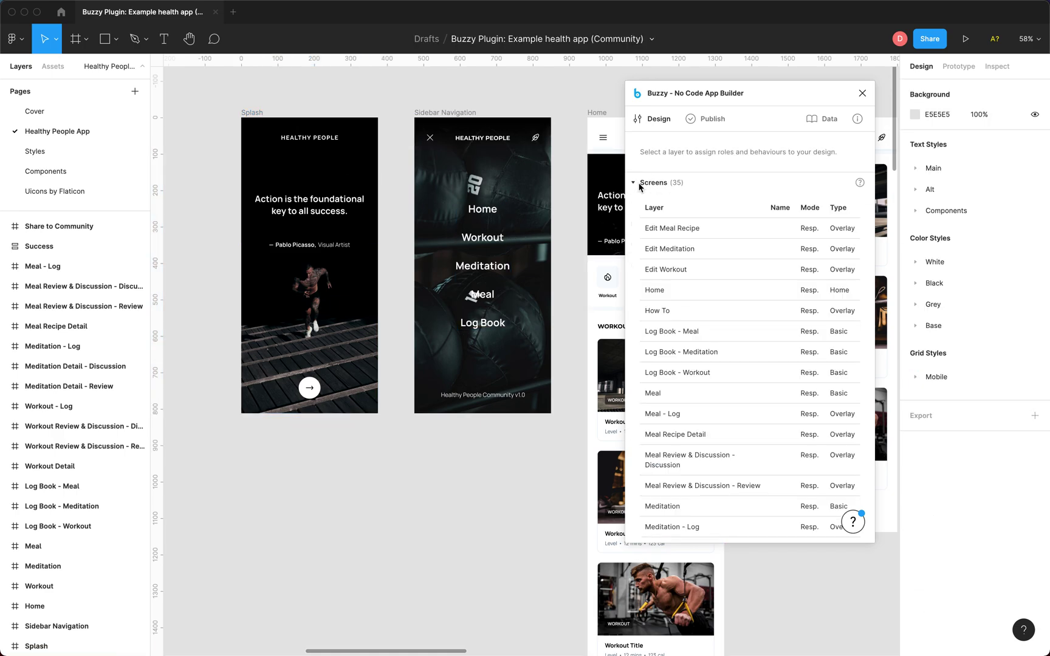
{"action": "left_click", "coordinate": [633, 183]}
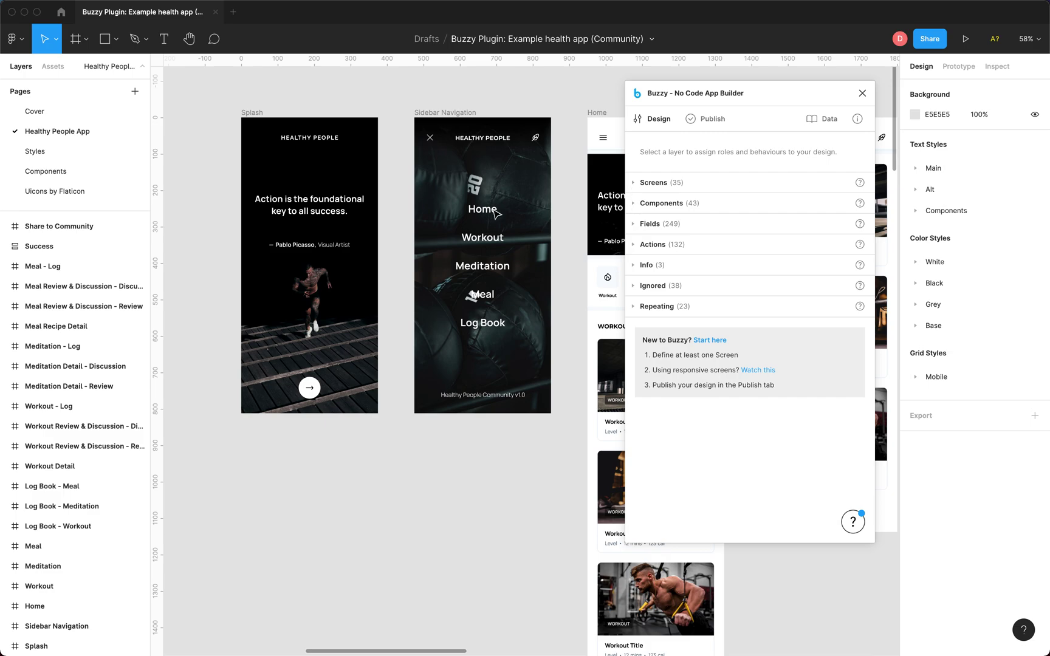
{"action": "left_click", "coordinate": [633, 204]}
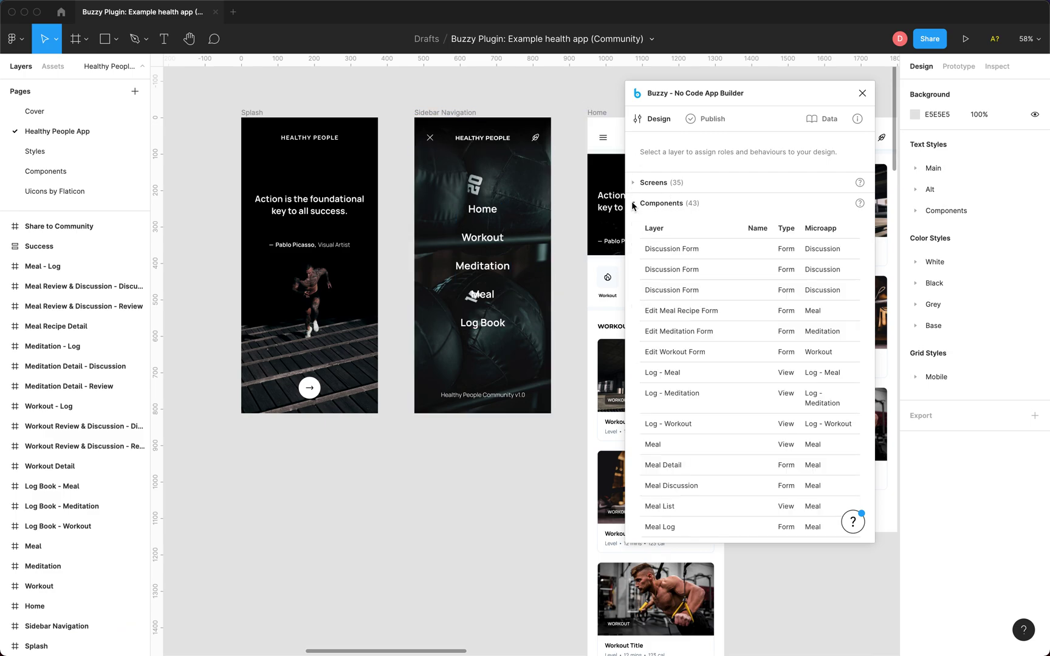
{"action": "left_click", "coordinate": [635, 204]}
{"action": "left_click", "coordinate": [633, 226]}
{"action": "left_click", "coordinate": [633, 230]}
{"action": "left_click", "coordinate": [634, 245]}
{"action": "left_click", "coordinate": [634, 245]}
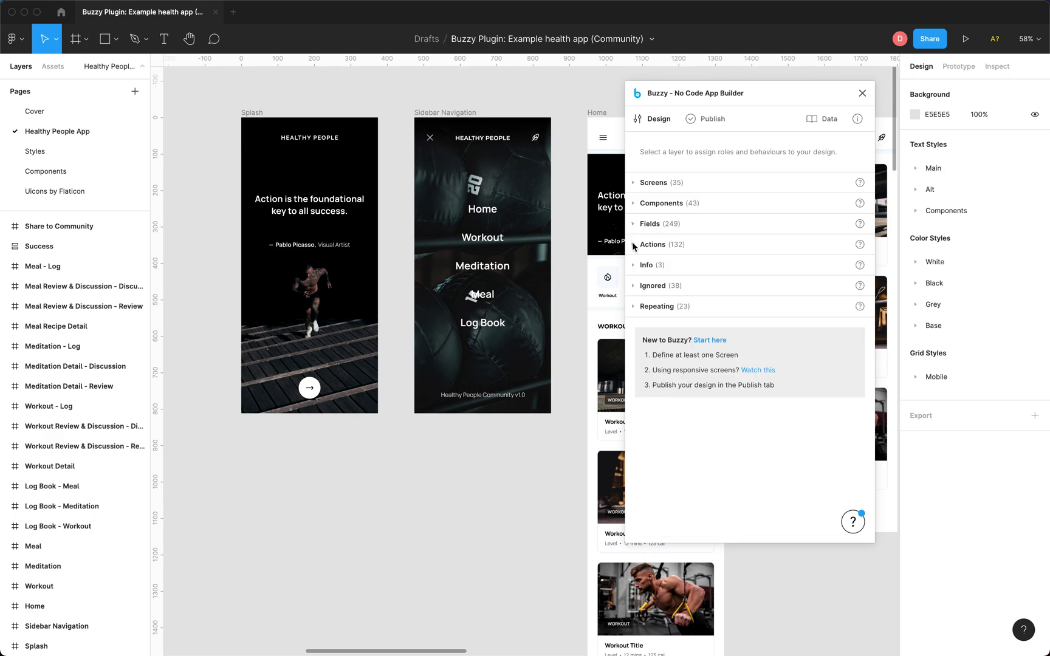
Step: Check the Sidebar Navigation frame's role, deselect it, and go to the Publish settings
{"action": "left_click", "coordinate": [428, 114]}
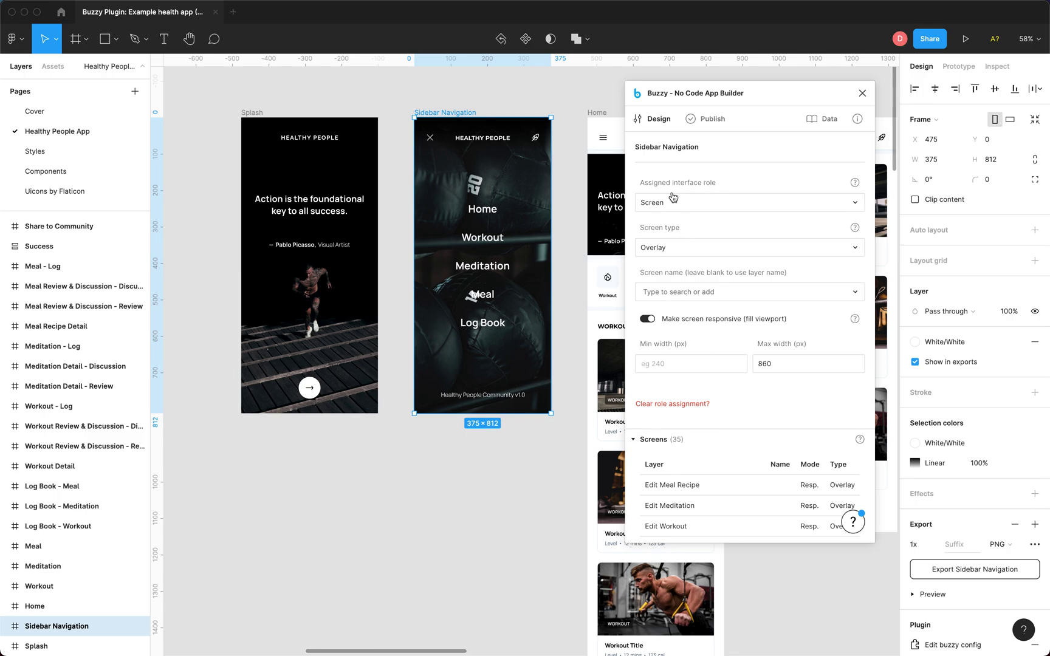
{"action": "left_click", "coordinate": [540, 97]}
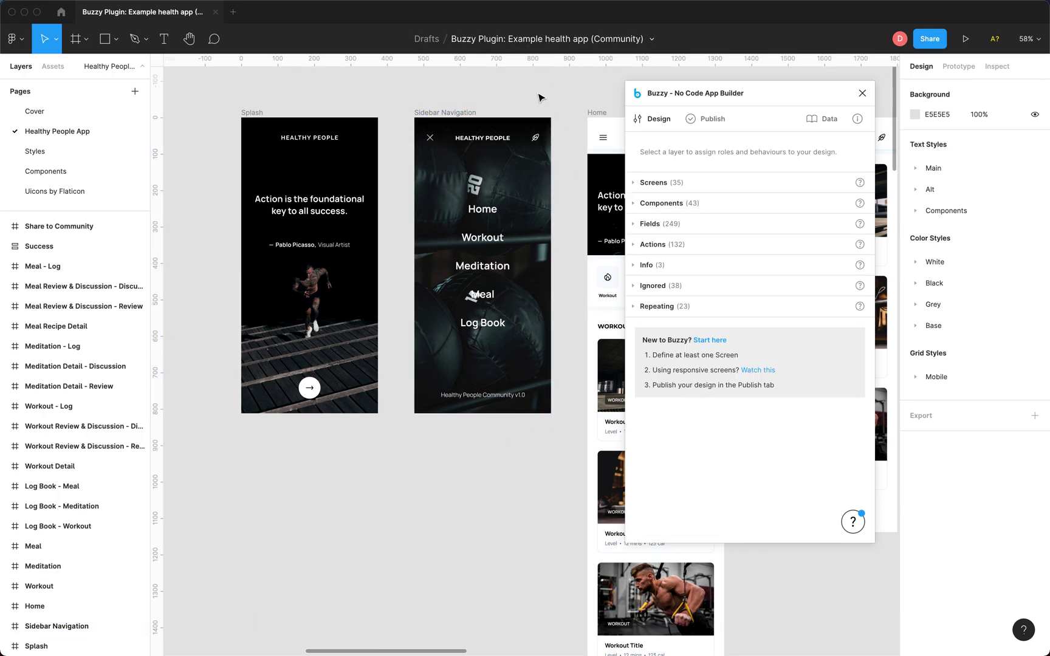
{"action": "scroll", "coordinate": [539, 98], "scroll_direction": "right", "scroll_amount": 2}
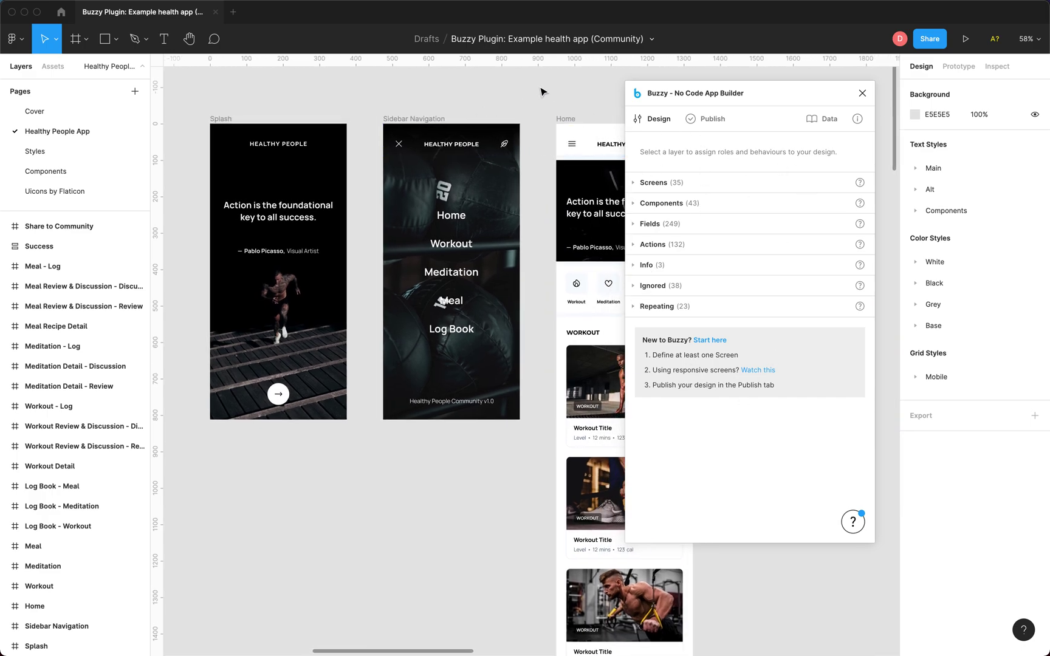
{"action": "left_click", "coordinate": [712, 118]}
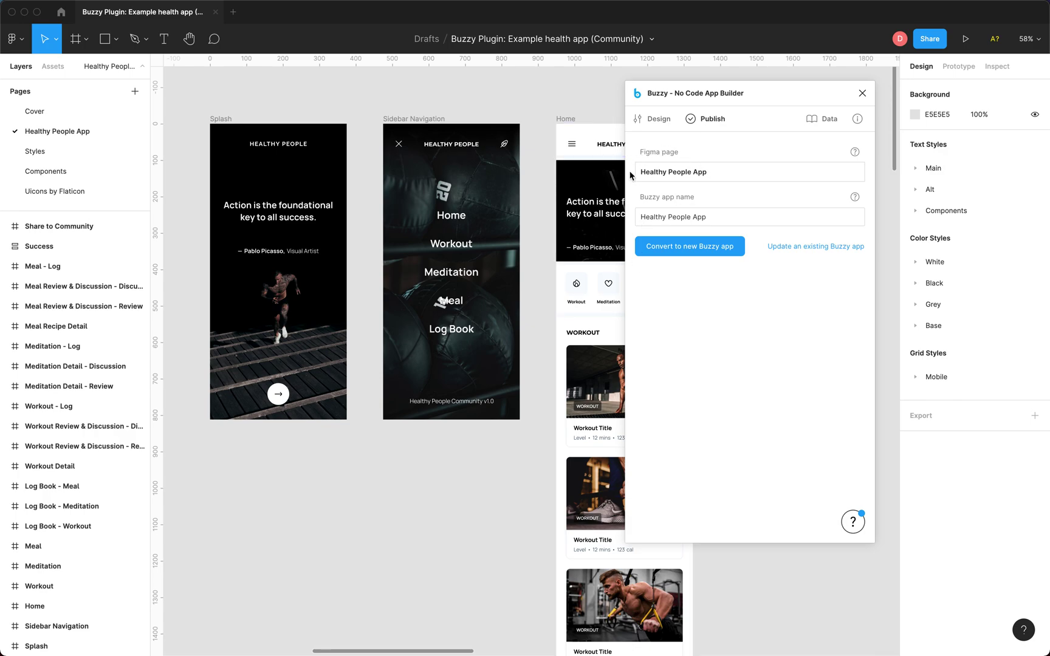
Step: Rename the Buzzy app from 'Healthy People App' to 'My Healthy People App'
{"action": "left_click", "coordinate": [755, 211]}
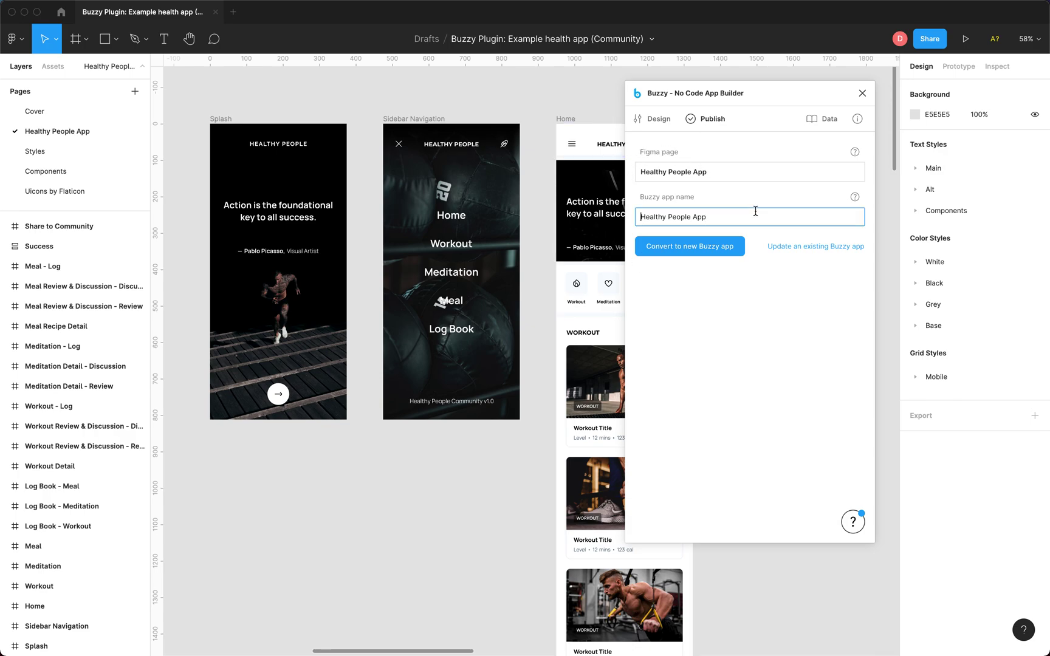
{"action": "key", "text": "super+Left"}
{"action": "type", "text": "My"}
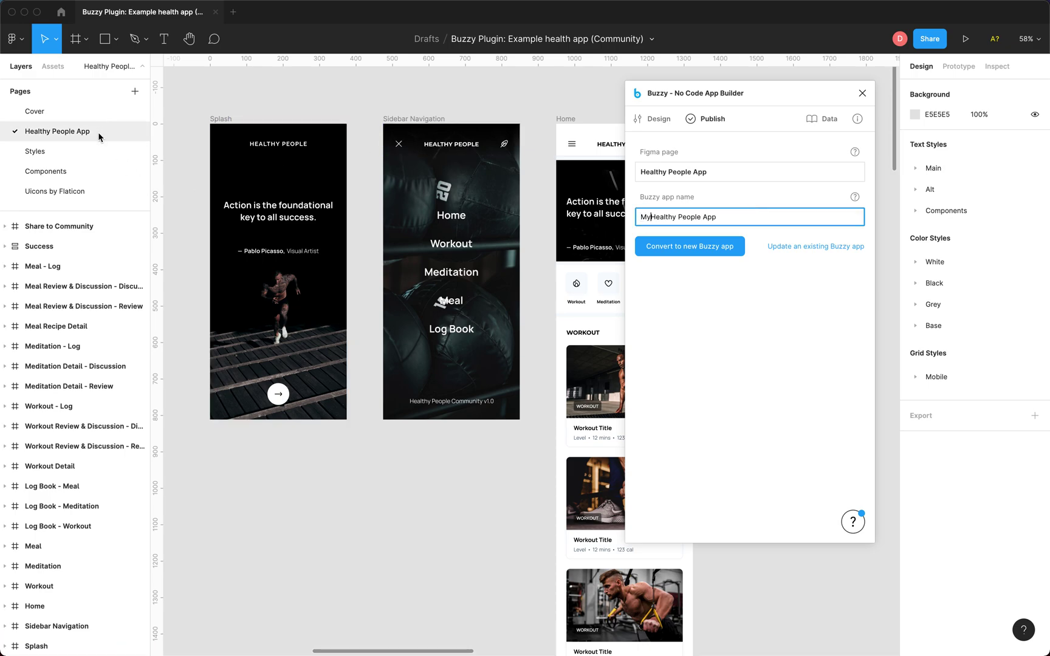
{"action": "left_click", "coordinate": [650, 219]}
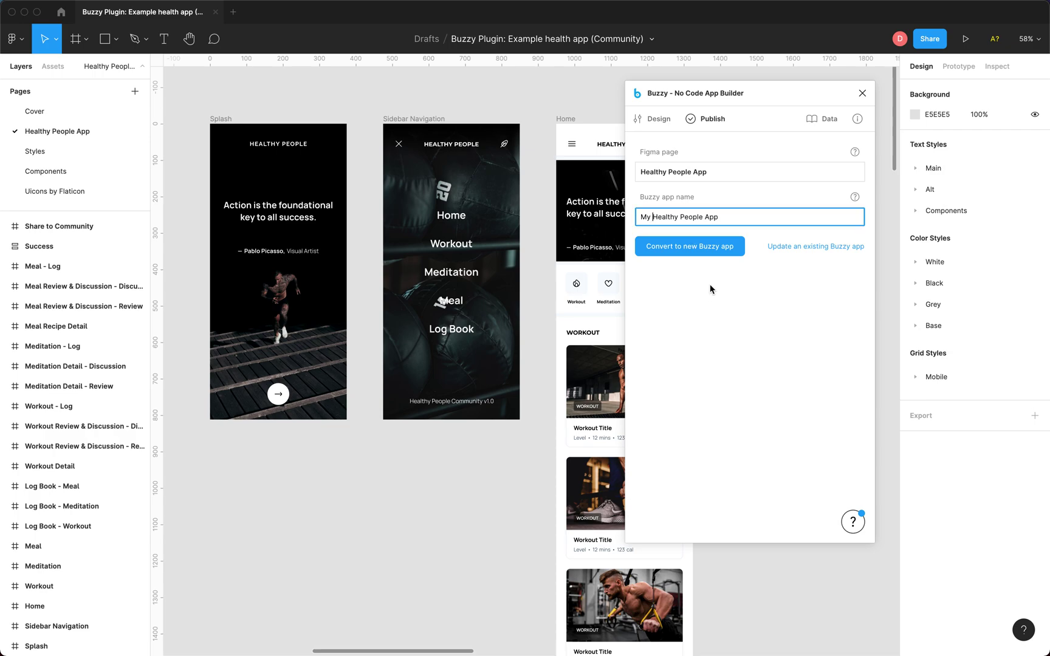
Step: Start converting the design to a new Buzzy app and show Figma's Share dialog beside the plugin
{"action": "left_click", "coordinate": [710, 253]}
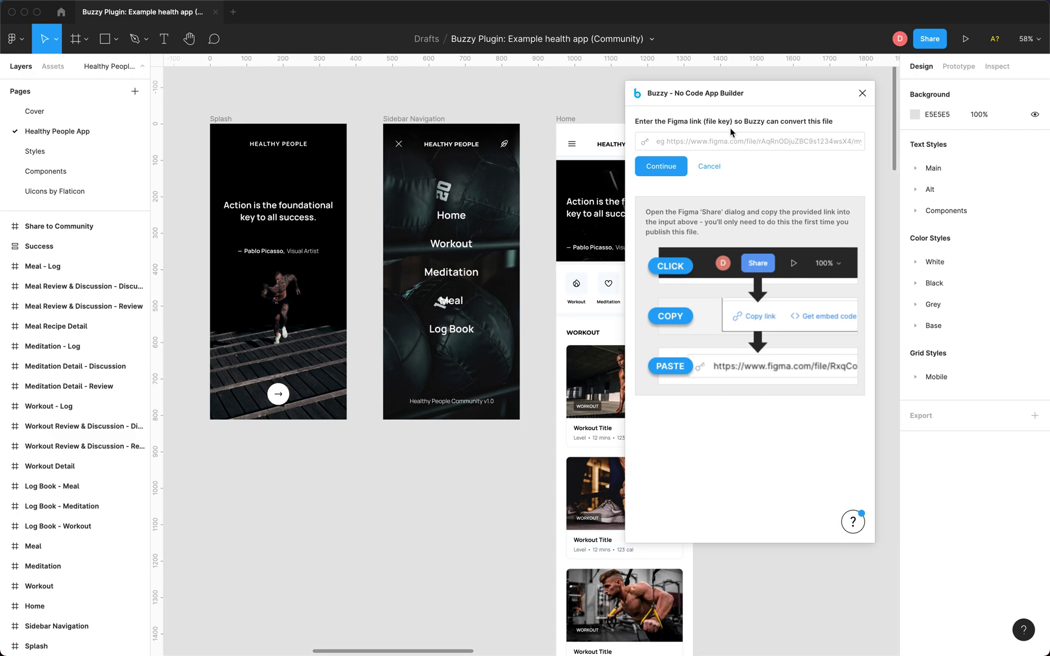
{"action": "left_click", "coordinate": [937, 43]}
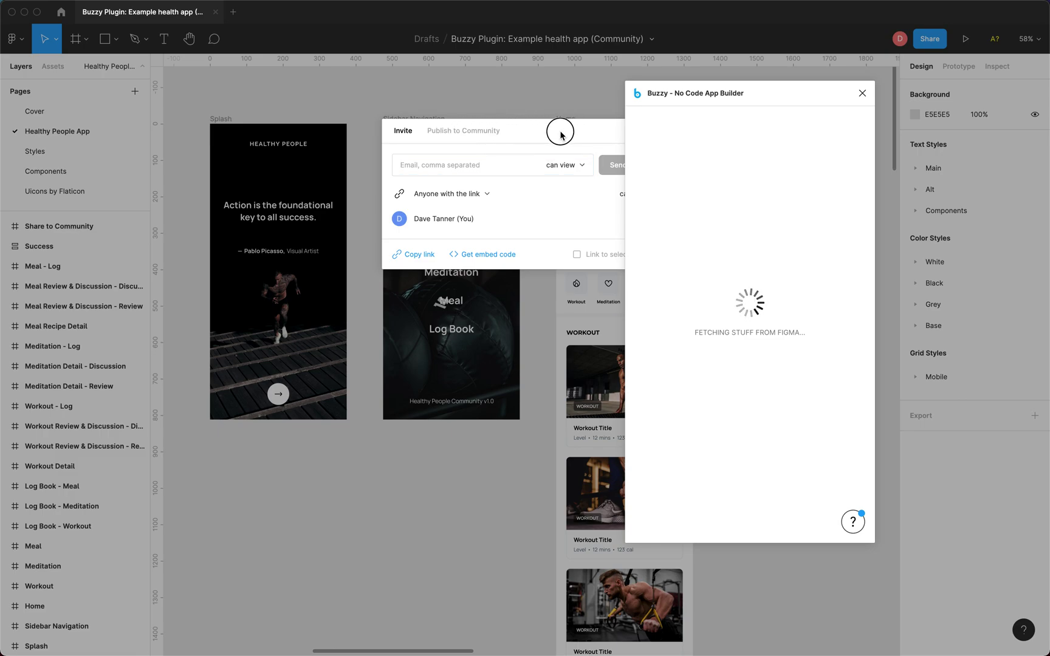
{"action": "left_click_drag", "start_coordinate": [766, 92], "coordinate": [879, 131]}
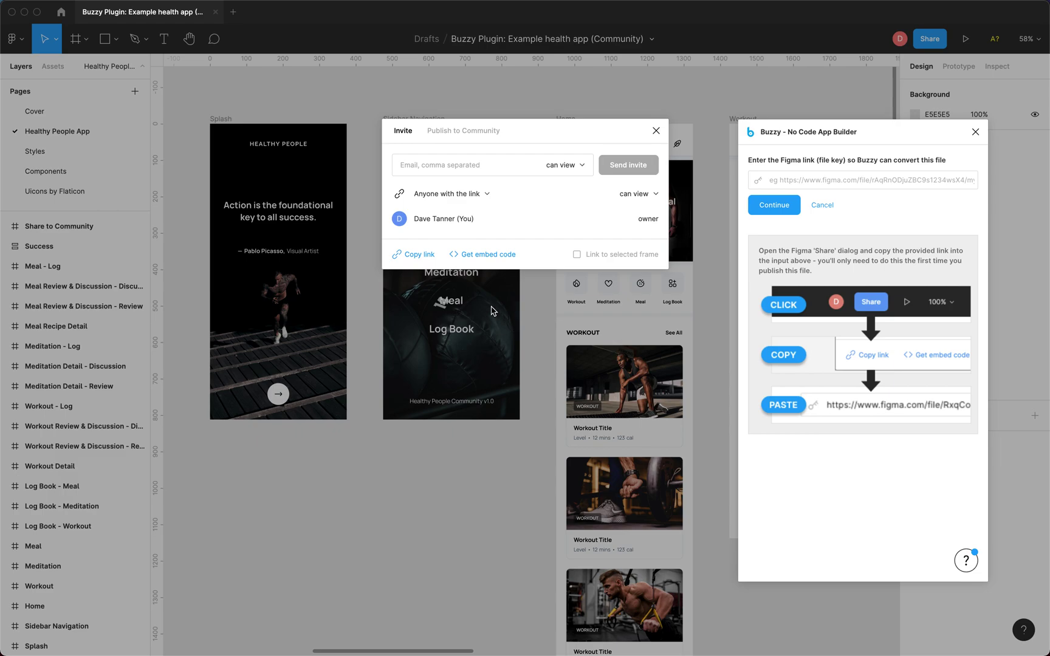
Step: Copy the Figma file link and paste it into Buzzy to create the app
{"action": "left_click", "coordinate": [418, 260]}
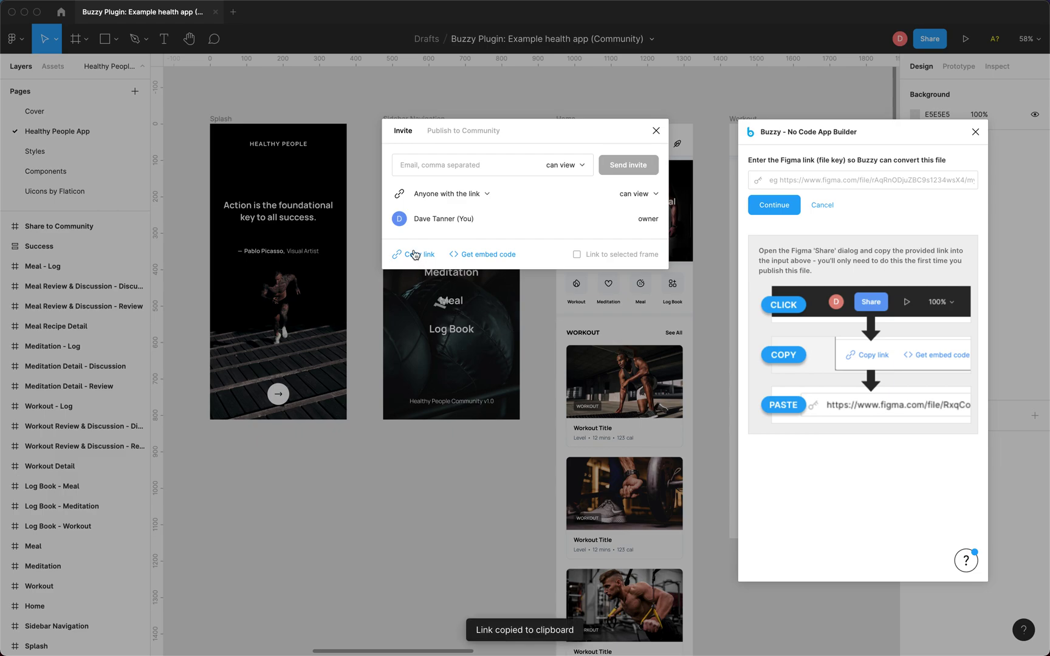
{"action": "left_click", "coordinate": [823, 182]}
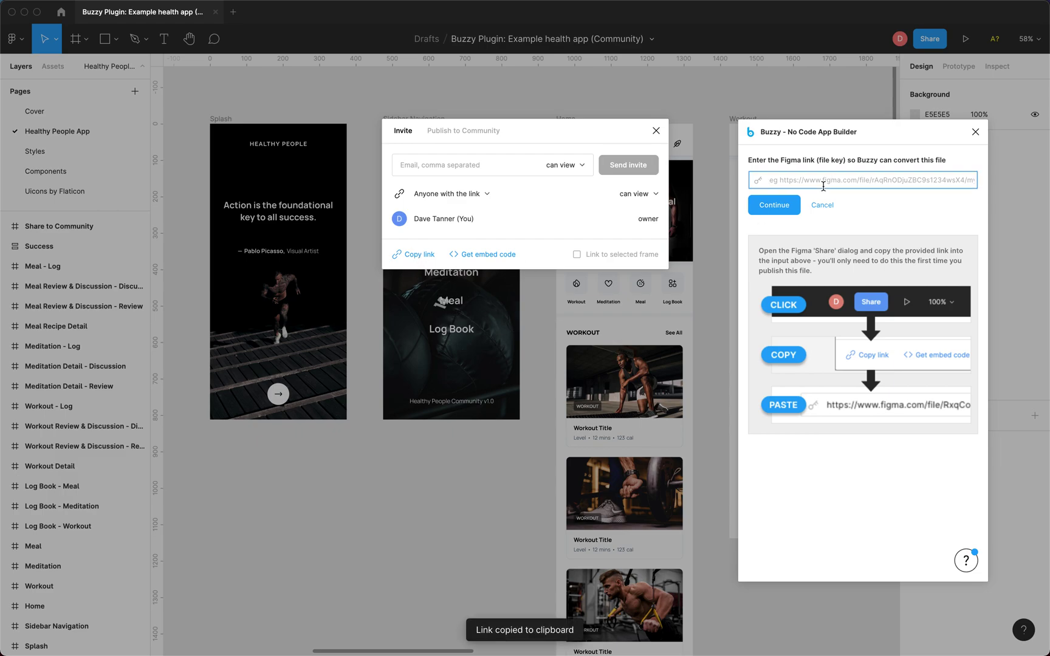
{"action": "key", "text": "super+v"}
{"action": "left_click", "coordinate": [778, 207]}
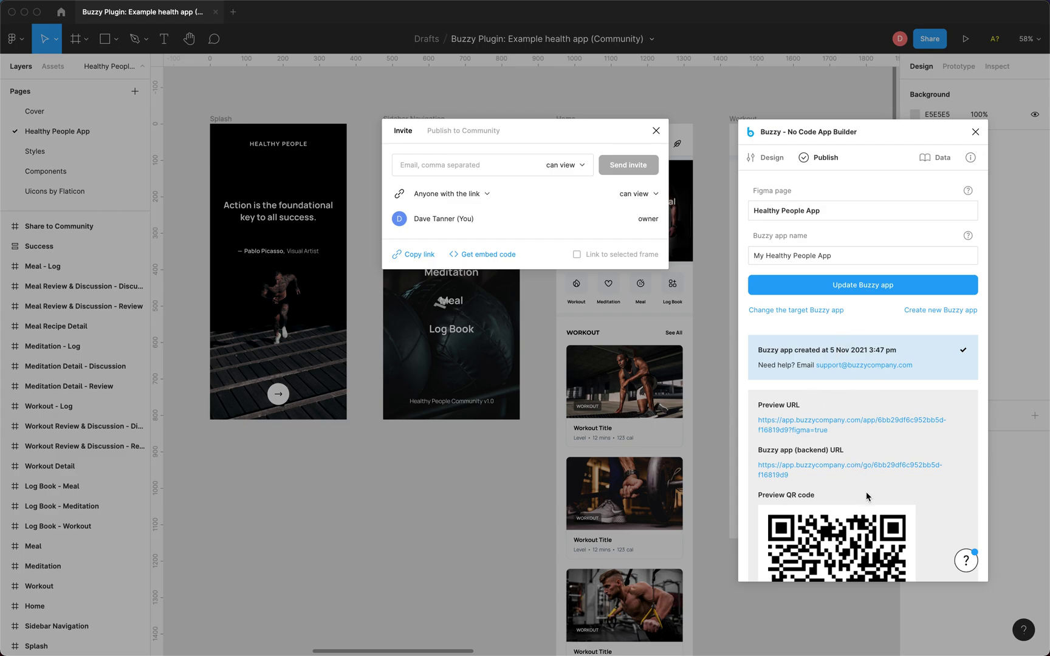
Step: Scroll the Buzzy panel and reposition the loading preview window
{"action": "scroll", "coordinate": [864, 486], "scroll_direction": "down", "scroll_amount": 3}
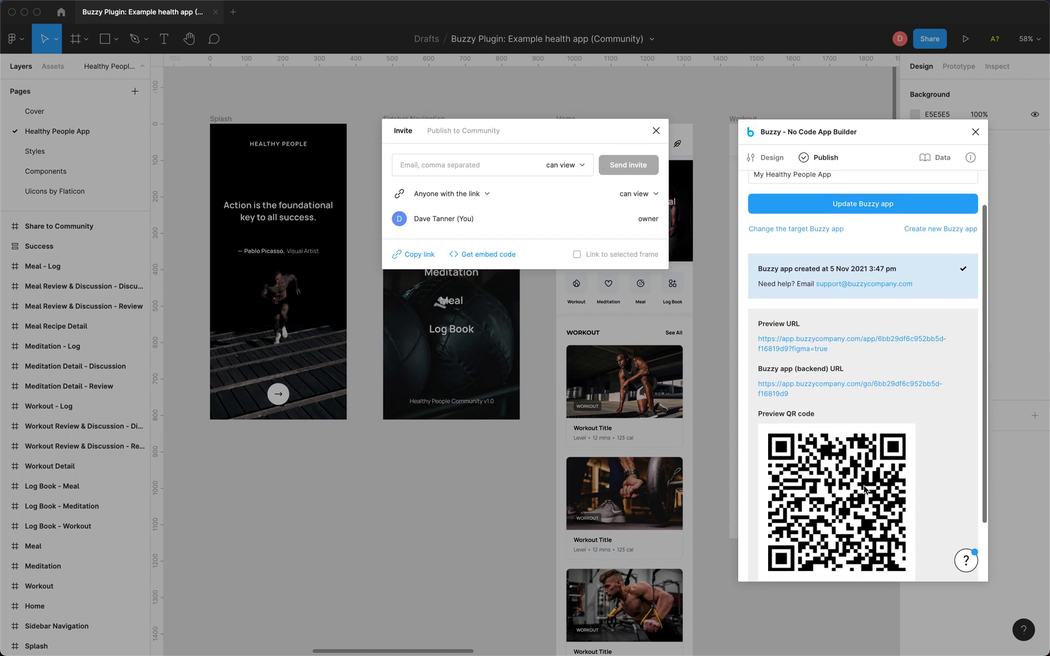
{"action": "scroll", "coordinate": [864, 486], "scroll_direction": "up", "scroll_amount": 2}
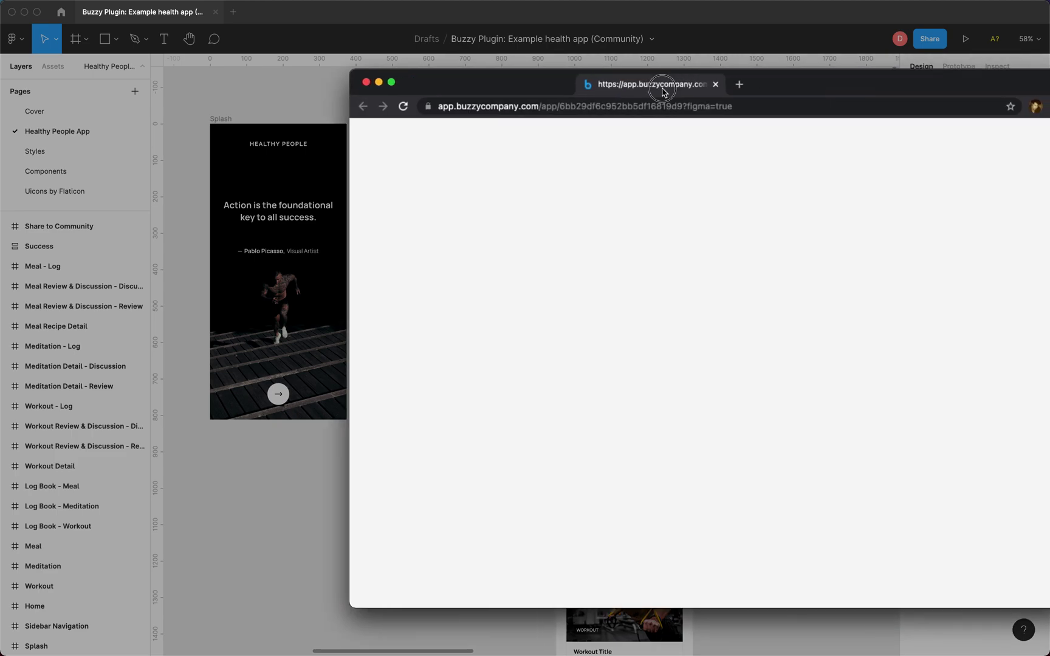
{"action": "left_click_drag", "start_coordinate": [664, 87], "coordinate": [597, 119]}
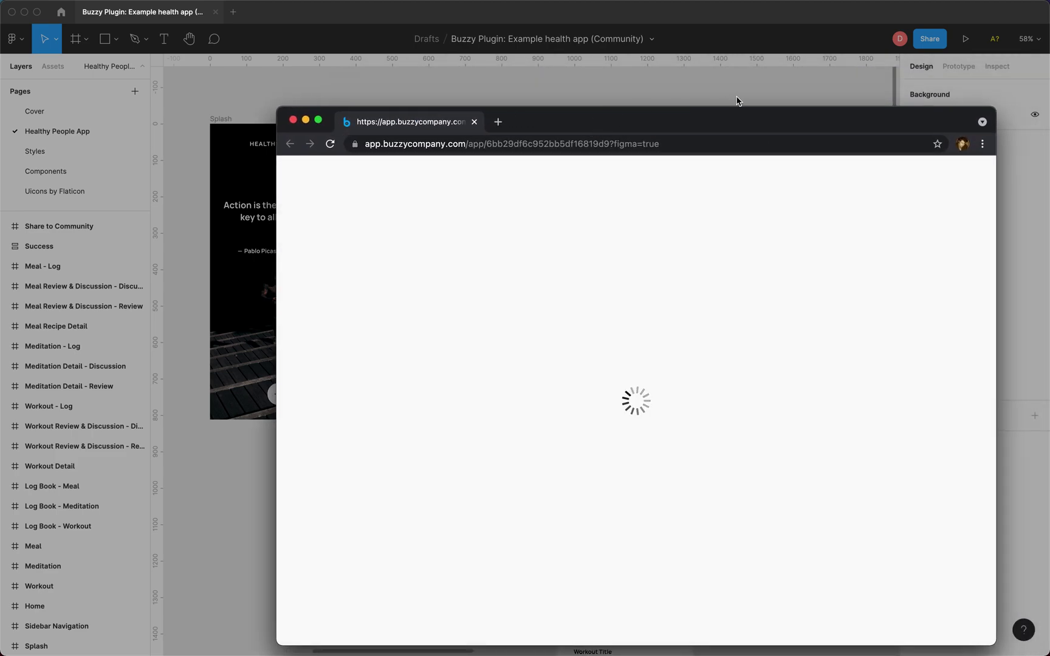
Step: Advance the preview from the splash screen to the home screen and scroll through it
{"action": "left_click_drag", "start_coordinate": [746, 118], "coordinate": [704, 61]}
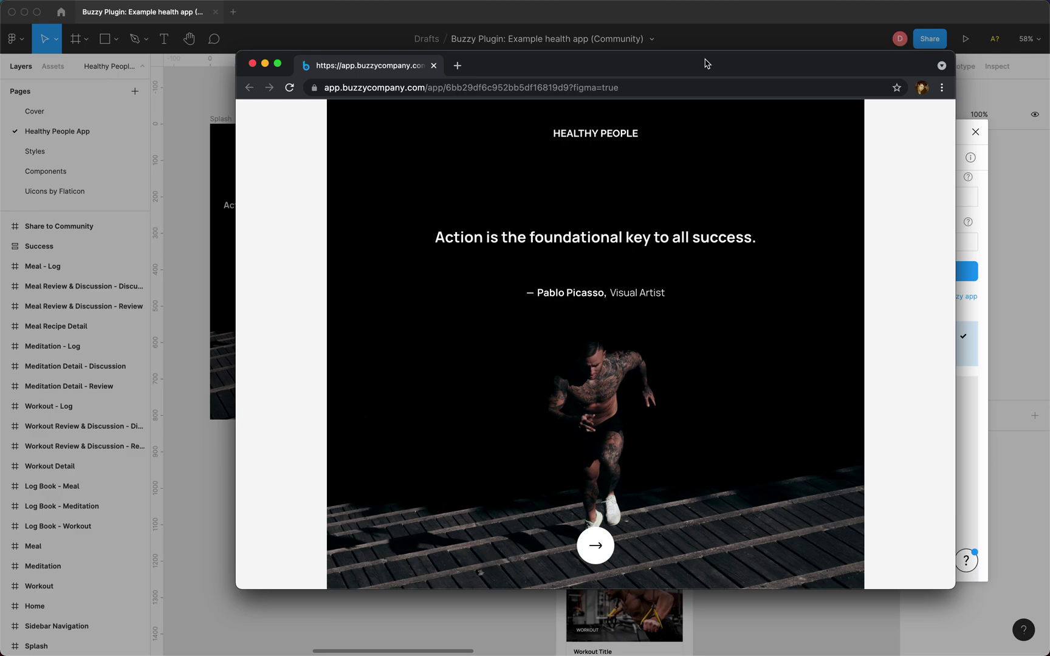
{"action": "left_click", "coordinate": [605, 544]}
{"action": "scroll", "coordinate": [604, 544], "scroll_direction": "down", "scroll_amount": 10}
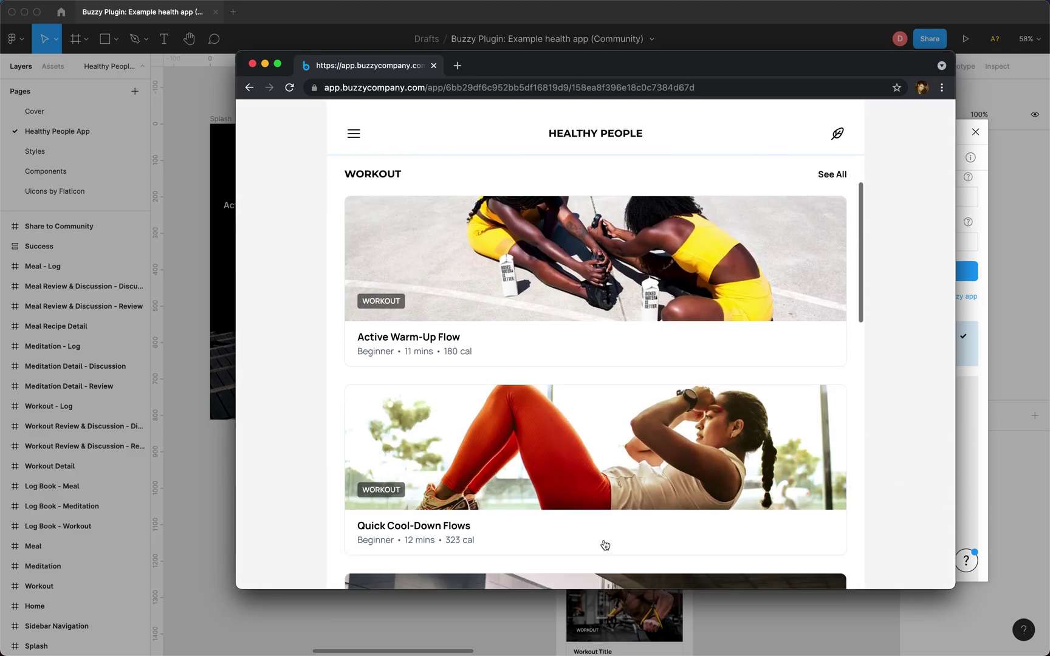
{"action": "scroll", "coordinate": [605, 545], "scroll_direction": "up", "scroll_amount": 2}
{"action": "scroll", "coordinate": [634, 293], "scroll_direction": "down", "scroll_amount": 4}
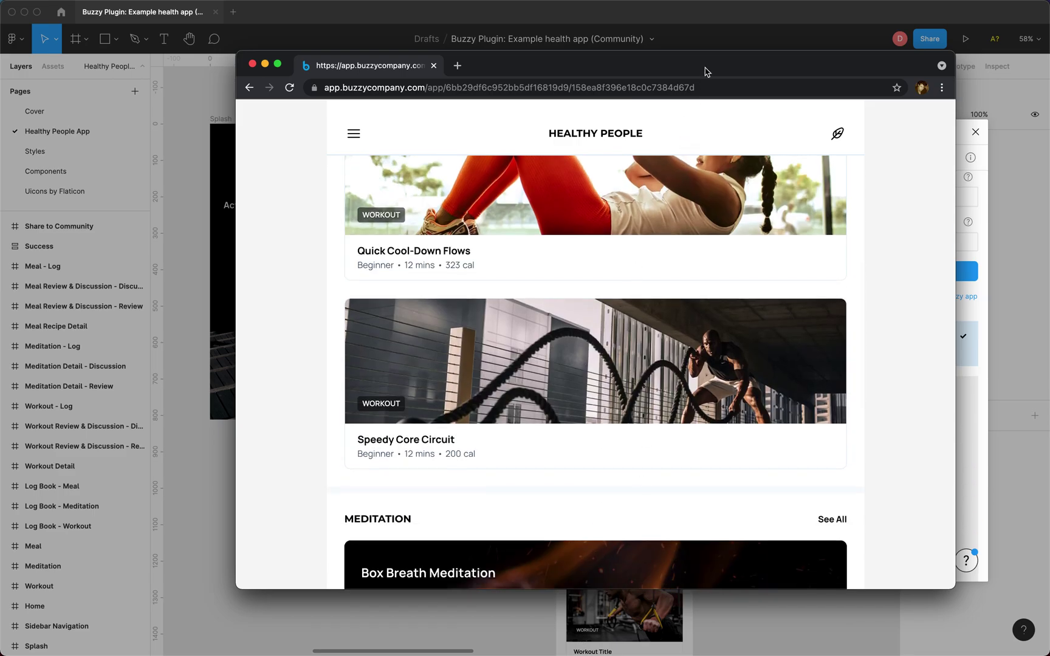
{"action": "scroll", "coordinate": [630, 285], "scroll_direction": "up", "scroll_amount": 8}
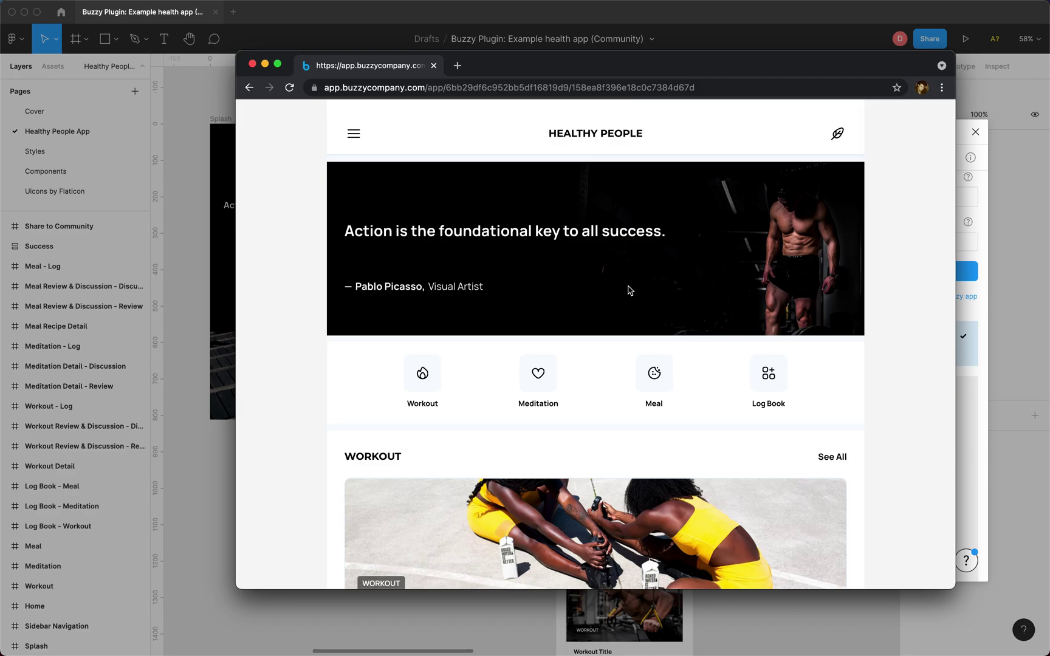
{"action": "scroll", "coordinate": [628, 290], "scroll_direction": "down", "scroll_amount": 10}
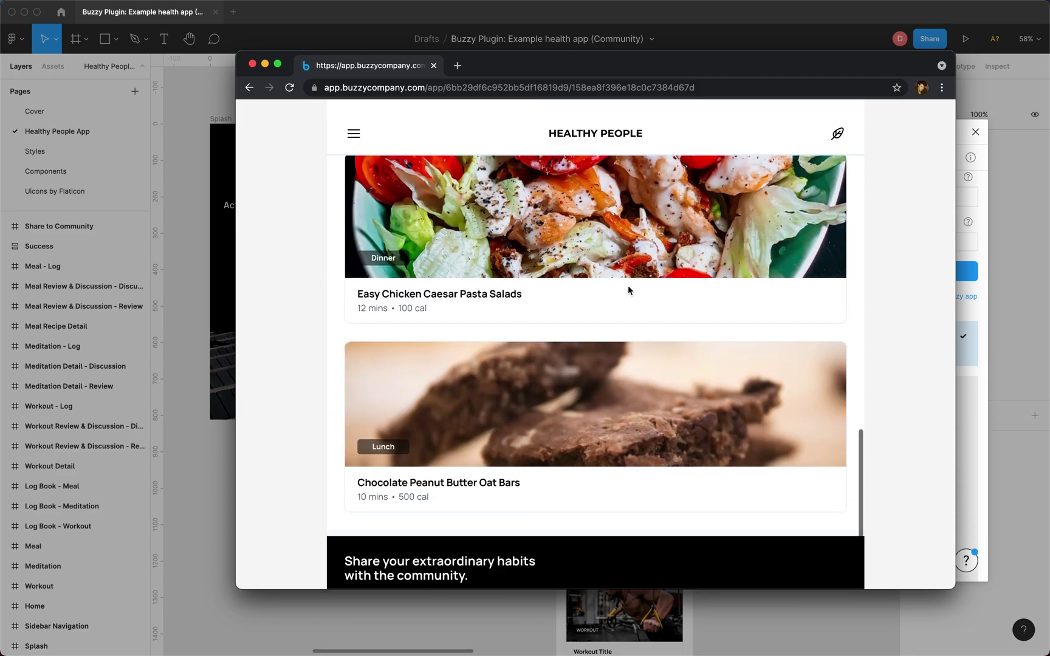
{"action": "scroll", "coordinate": [587, 215], "scroll_direction": "up", "scroll_amount": 2}
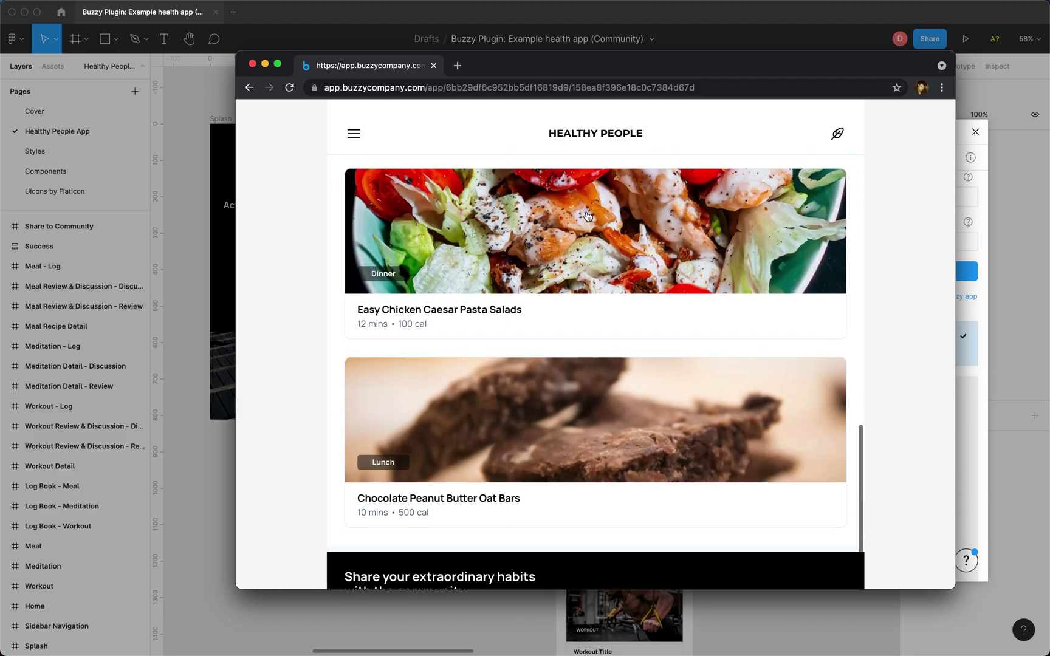
Step: Open the chicken Caesar salad recipe in the preview, then bring Figma back in front
{"action": "left_click", "coordinate": [545, 272]}
{"action": "scroll", "coordinate": [545, 272], "scroll_direction": "down", "scroll_amount": 5}
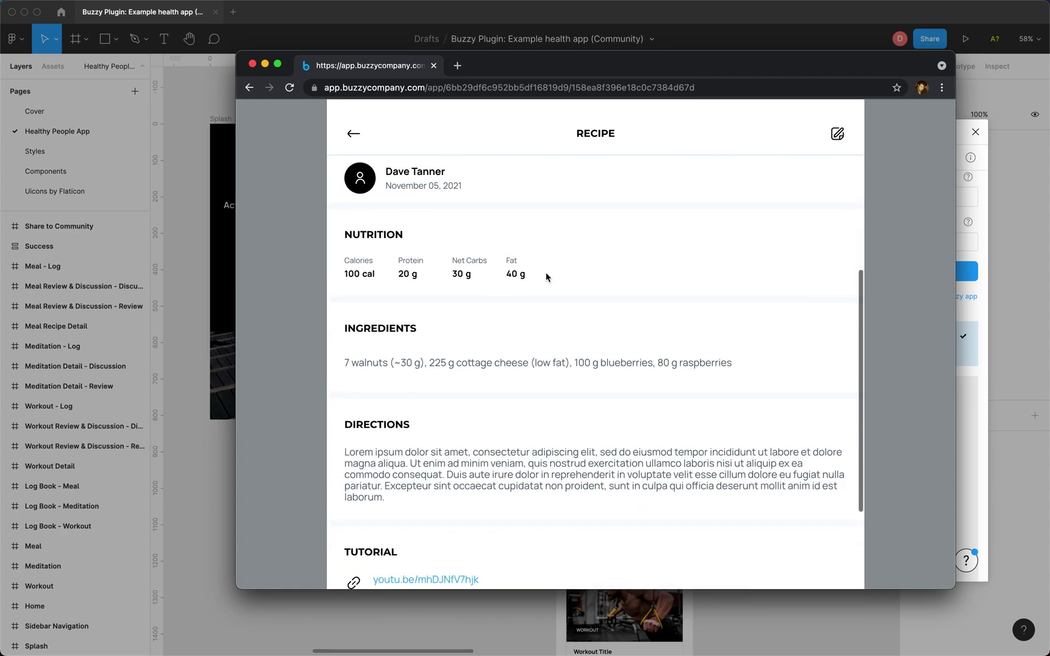
{"action": "left_click_drag", "start_coordinate": [728, 65], "coordinate": [618, 91]}
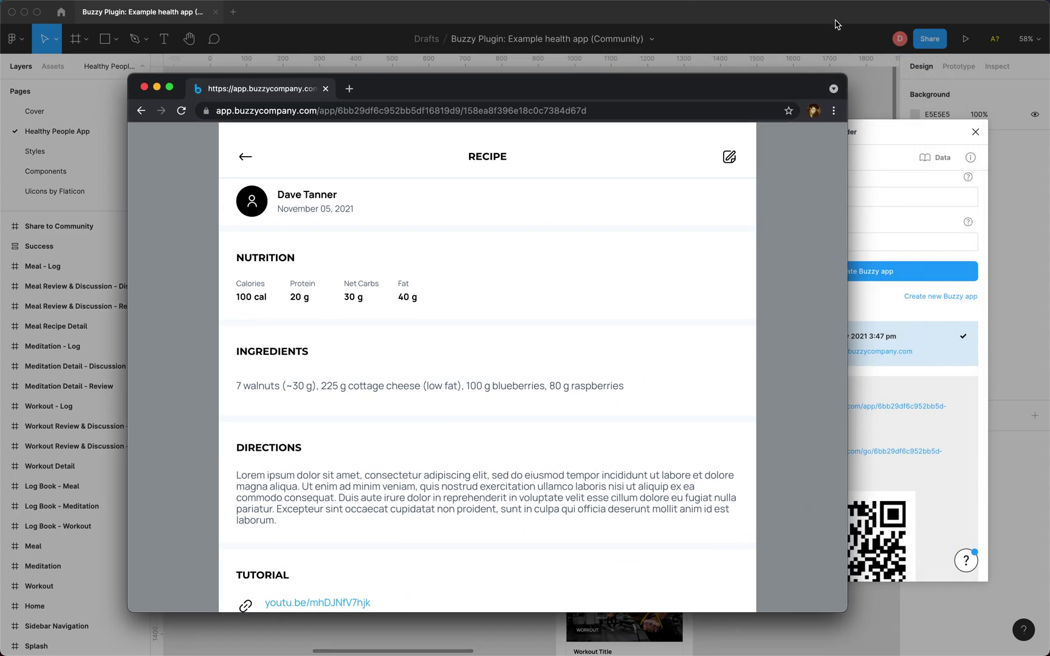
{"action": "left_click", "coordinate": [891, 137]}
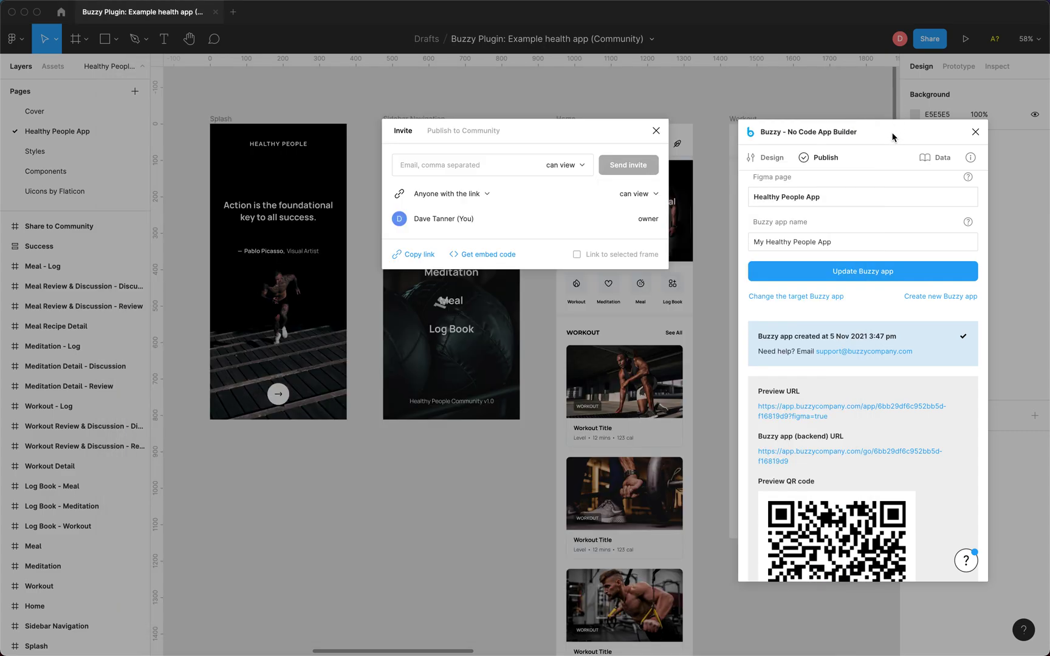
Step: Move the Buzzy panel aside and review its Data and Design settings before returning to Publish
{"action": "left_click_drag", "start_coordinate": [892, 136], "coordinate": [829, 109]}
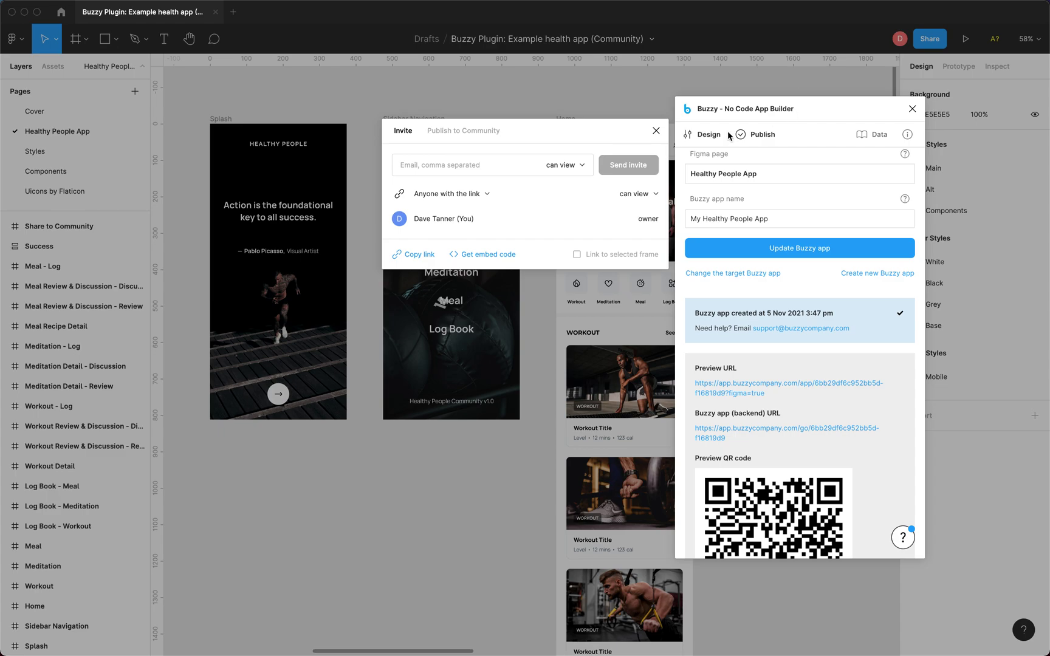
{"action": "left_click", "coordinate": [878, 141]}
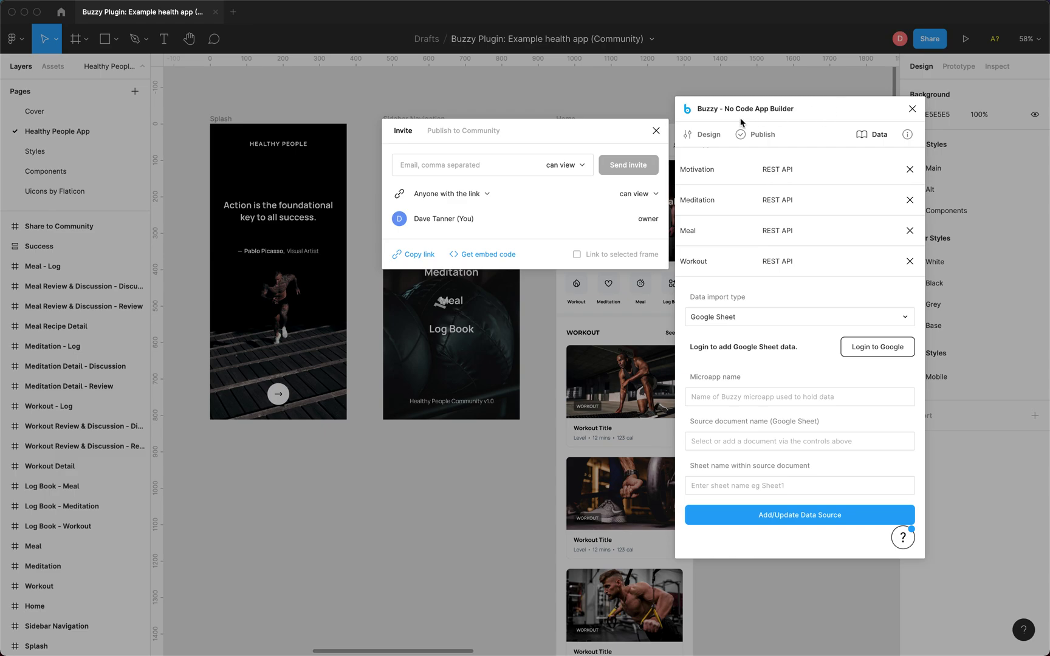
{"action": "left_click", "coordinate": [715, 142]}
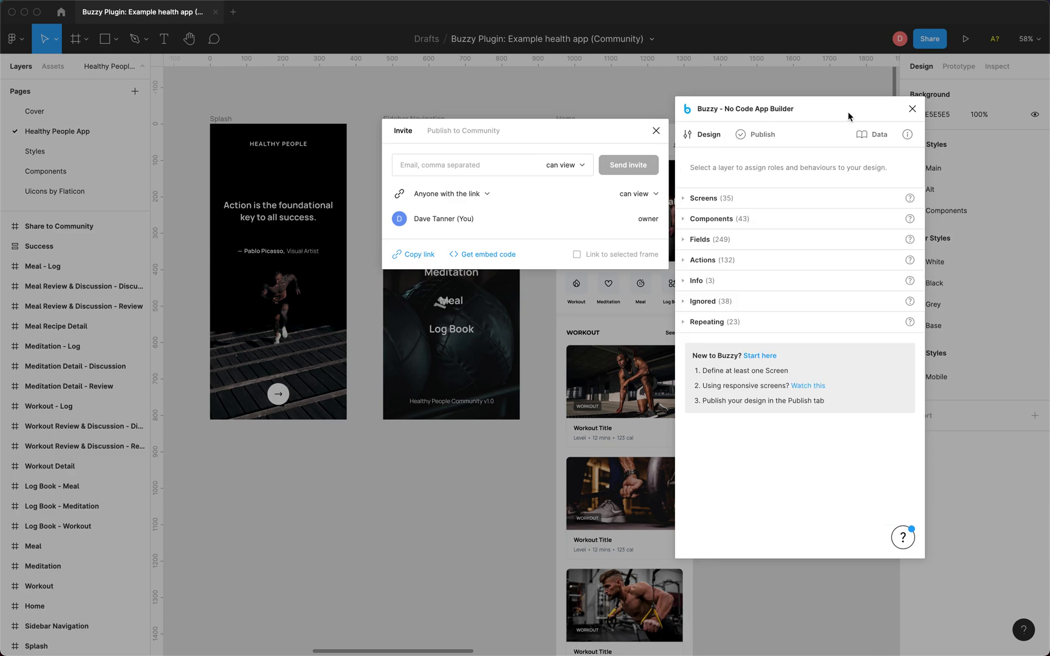
{"action": "left_click", "coordinate": [761, 135]}
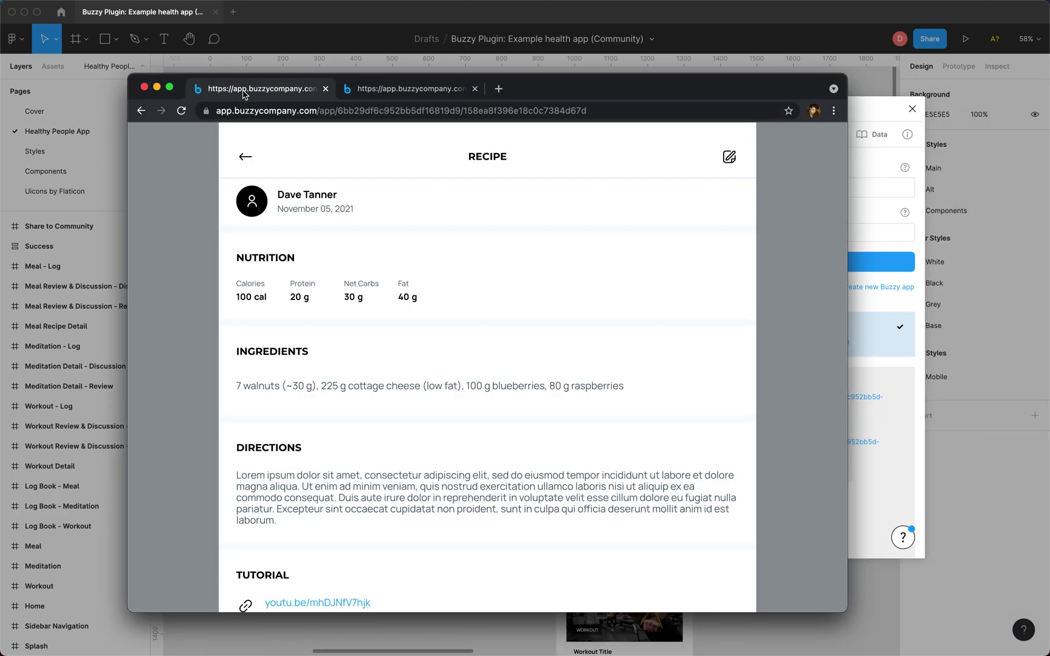
Step: Return the preview to home and review the backend's Motivation, Workout and Meditation tables
{"action": "left_click", "coordinate": [245, 156]}
{"action": "left_click", "coordinate": [389, 88]}
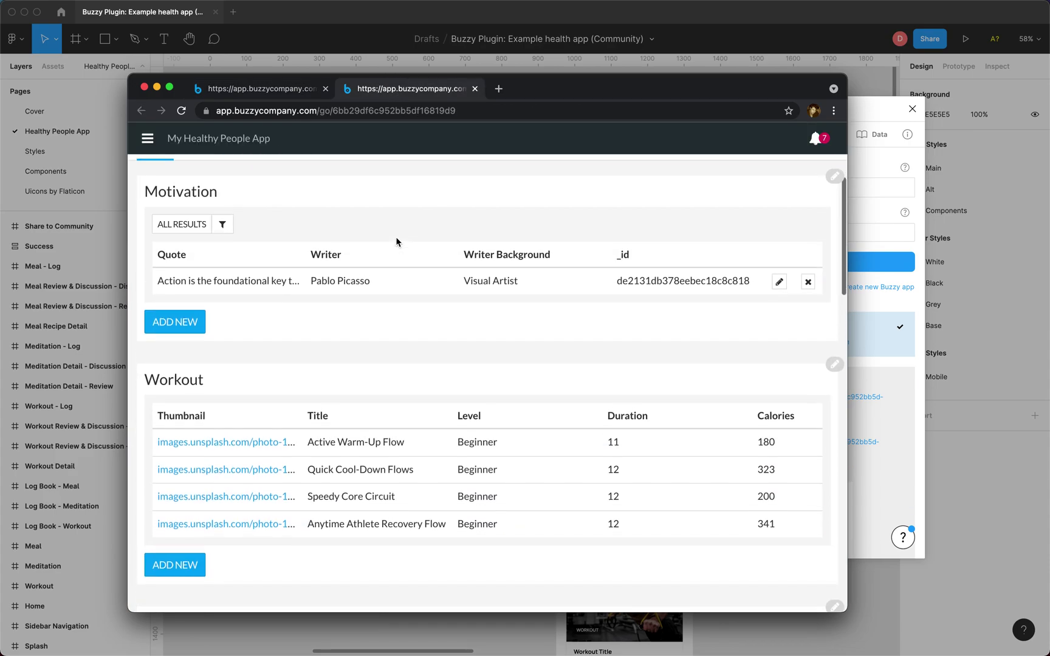
{"action": "scroll", "coordinate": [396, 241], "scroll_direction": "down", "scroll_amount": 1}
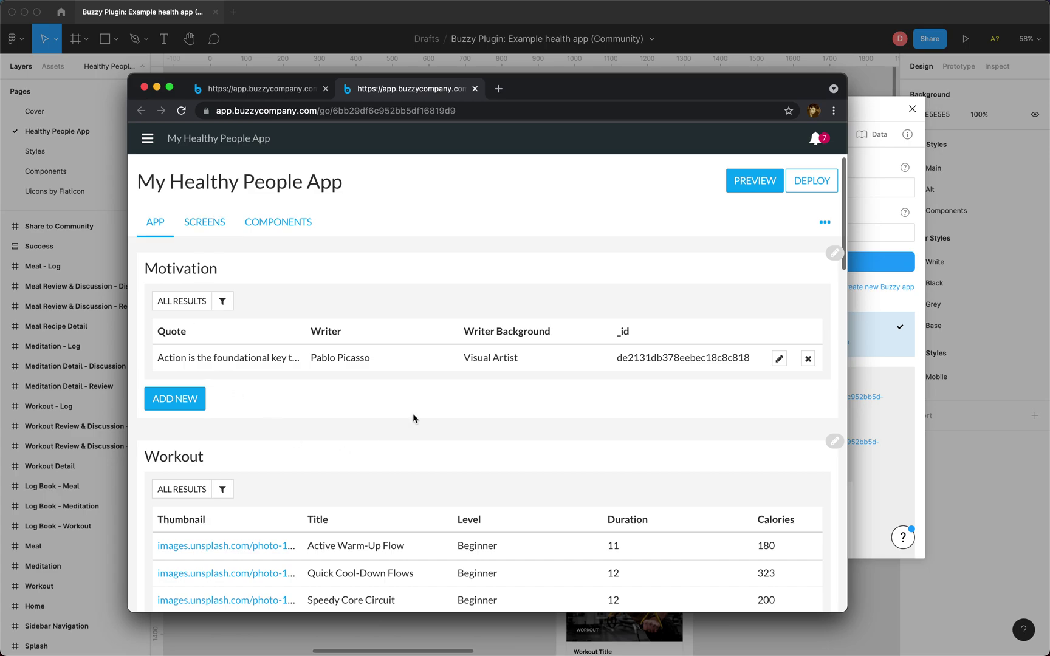
{"action": "scroll", "coordinate": [436, 241], "scroll_direction": "down", "scroll_amount": 5}
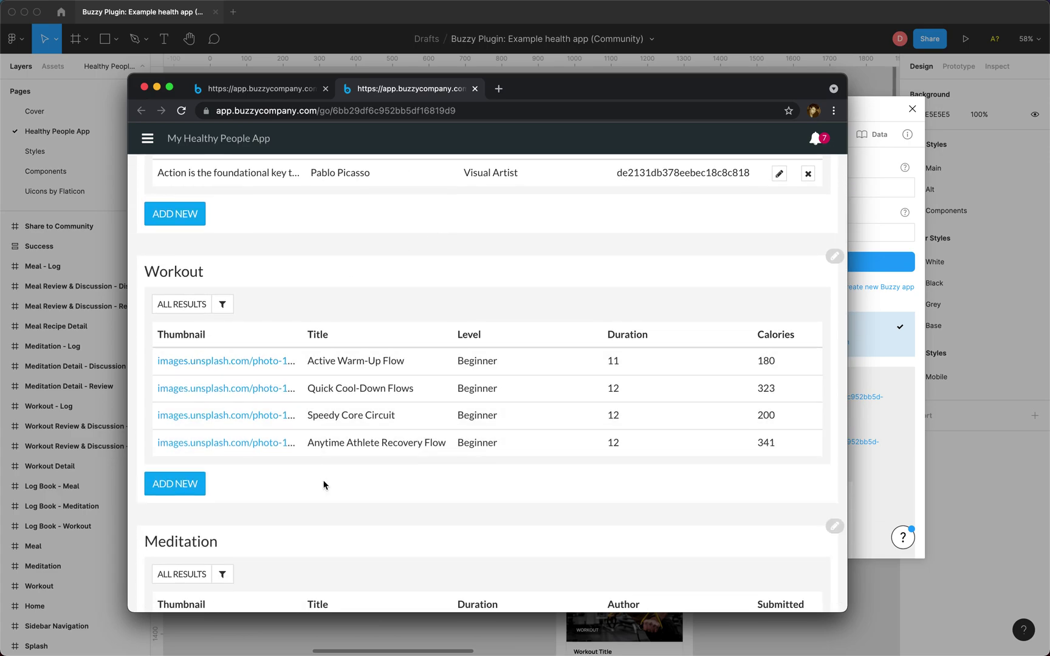
{"action": "scroll", "coordinate": [391, 470], "scroll_direction": "down", "scroll_amount": 5}
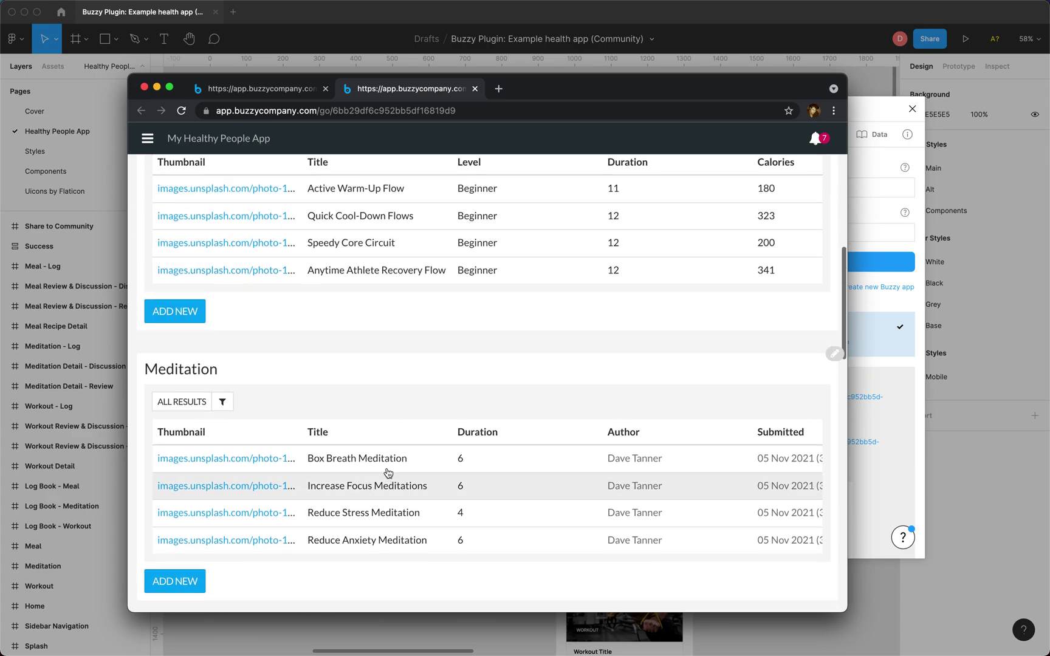
{"action": "scroll", "coordinate": [465, 363], "scroll_direction": "up", "scroll_amount": 1}
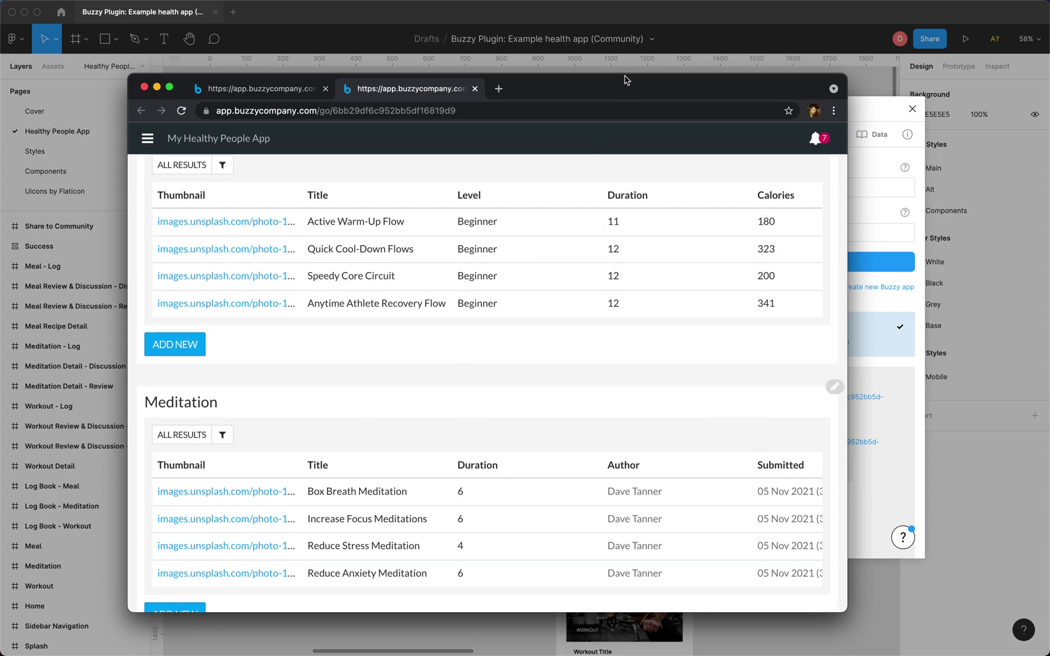
{"action": "left_click_drag", "start_coordinate": [622, 85], "coordinate": [646, 21]}
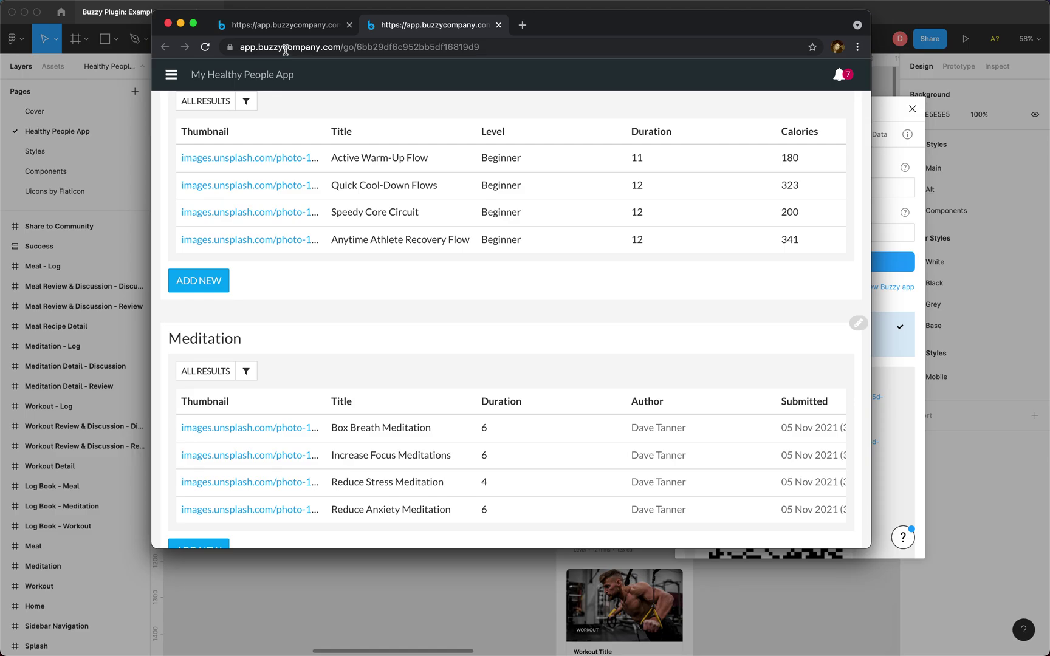
Step: Switch back to the live preview, scroll to its top, and bring Figma forward again
{"action": "left_click", "coordinate": [278, 26]}
{"action": "scroll", "coordinate": [463, 169], "scroll_direction": "up", "scroll_amount": 10}
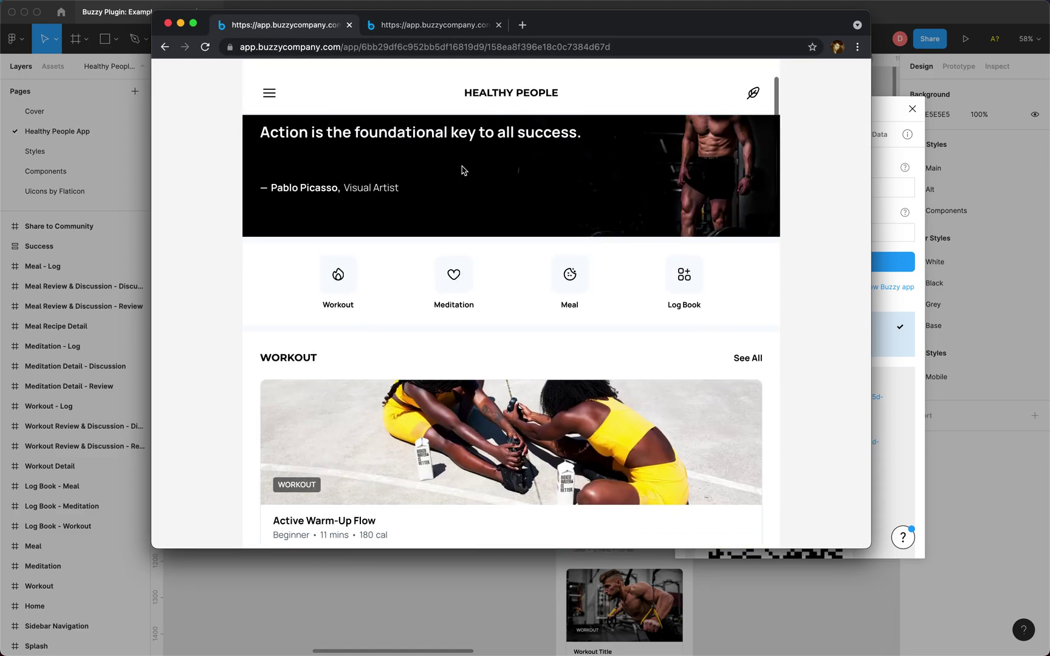
{"action": "scroll", "coordinate": [462, 170], "scroll_direction": "up", "scroll_amount": 2}
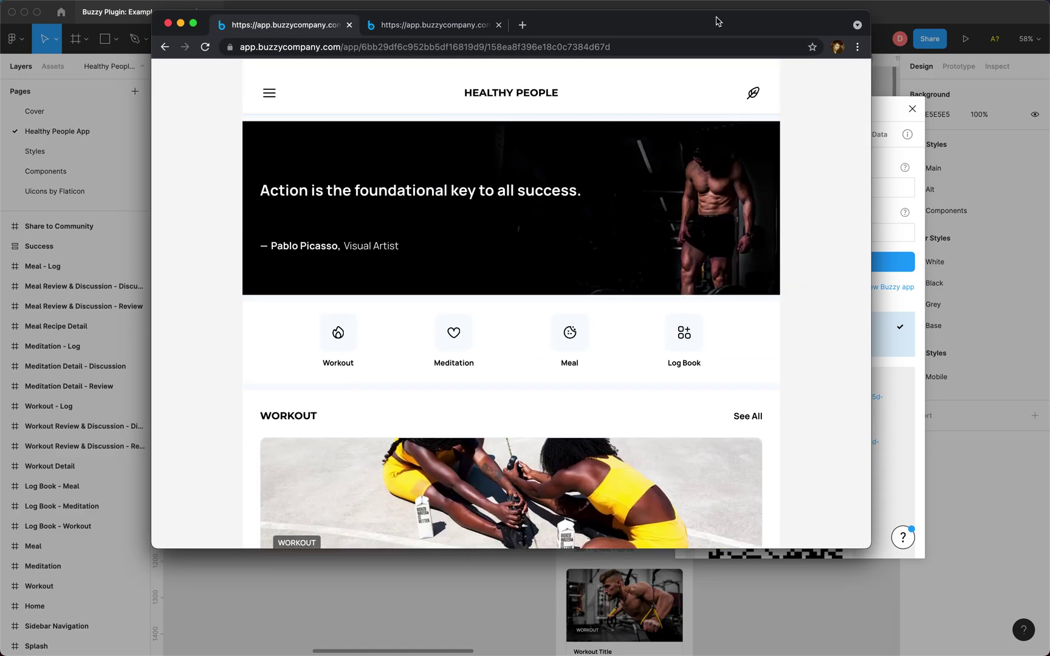
{"action": "left_click_drag", "start_coordinate": [718, 22], "coordinate": [688, 58]}
{"action": "left_click", "coordinate": [858, 107]}
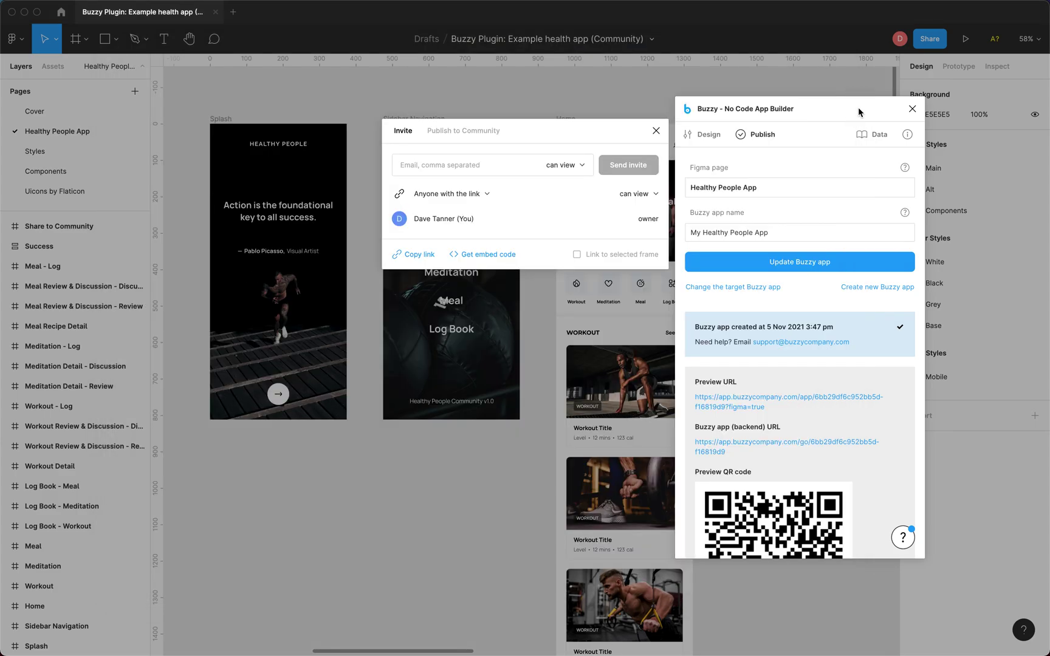